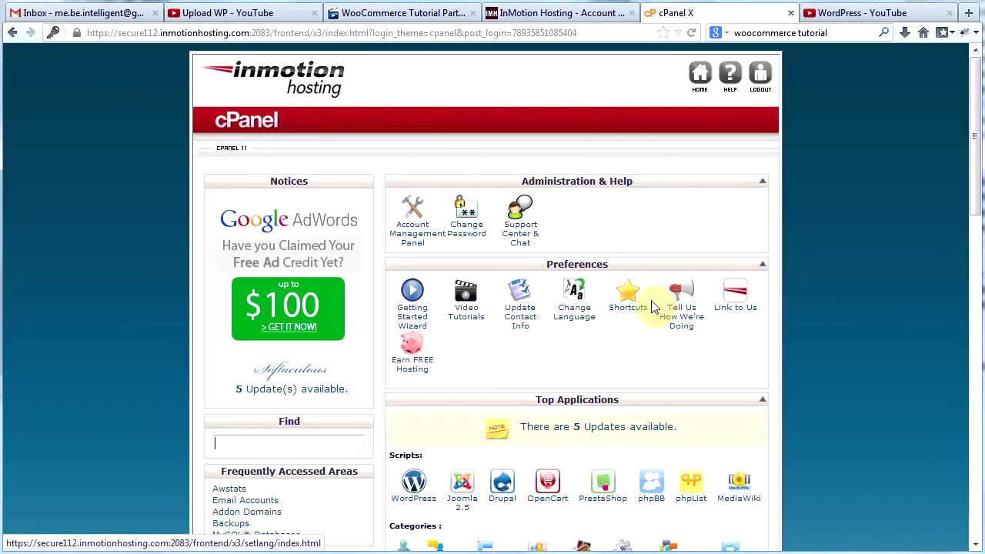
pyautogui.click(870, 20)
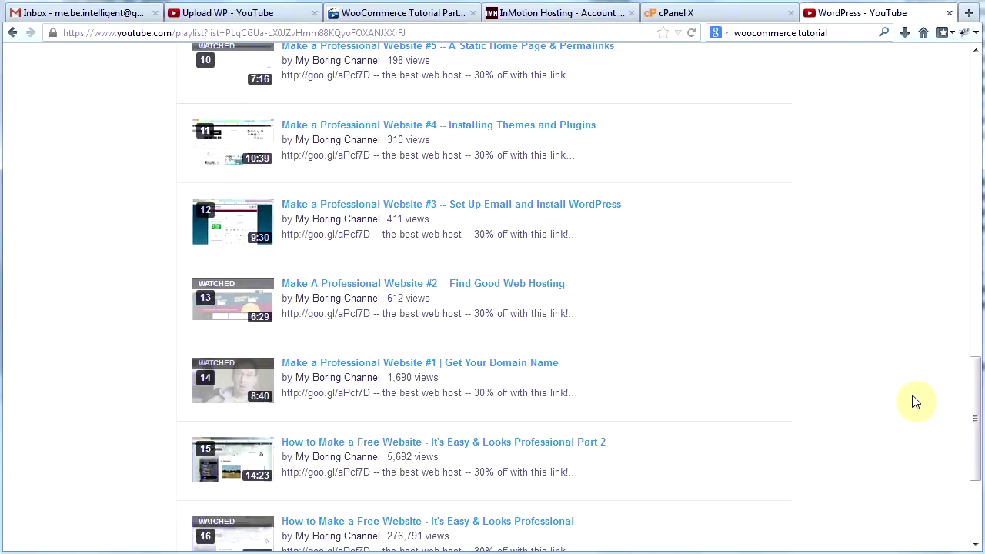
pyautogui.hotkey('ctrl', 'shift', 'Tab')
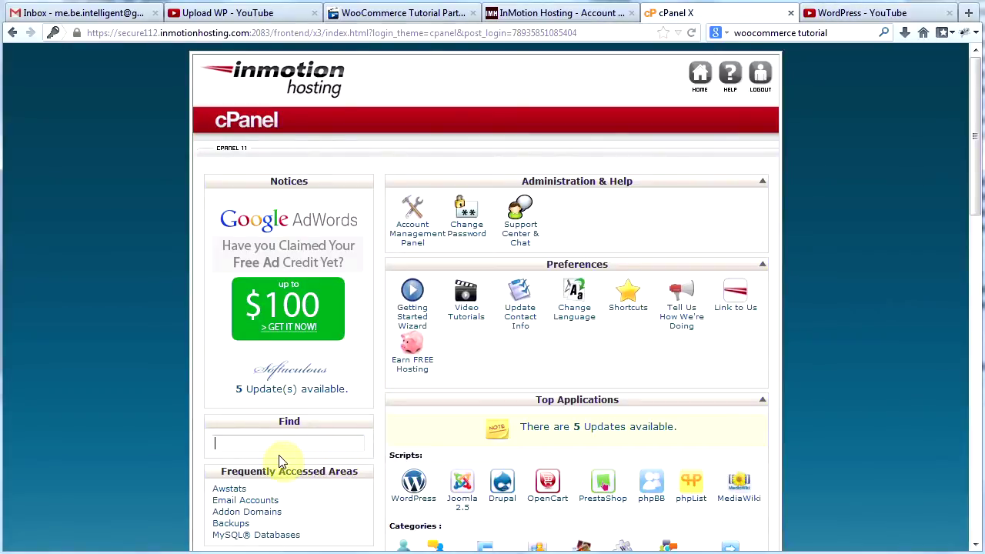
# - Search cPanel tools for 'word' and open the Softaculous WordPress install form
pyautogui.click(260, 449)
pyautogui.write('word')
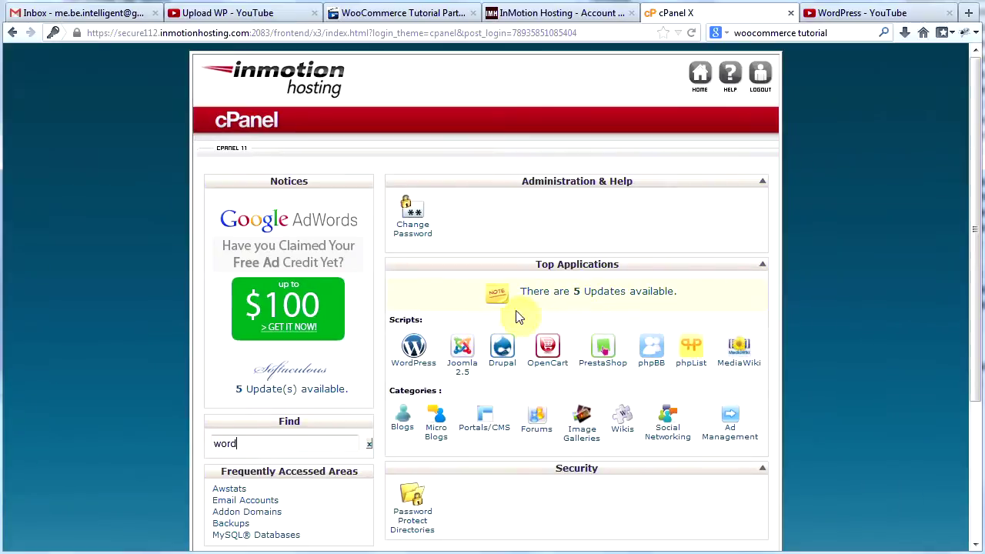
pyautogui.click(425, 353)
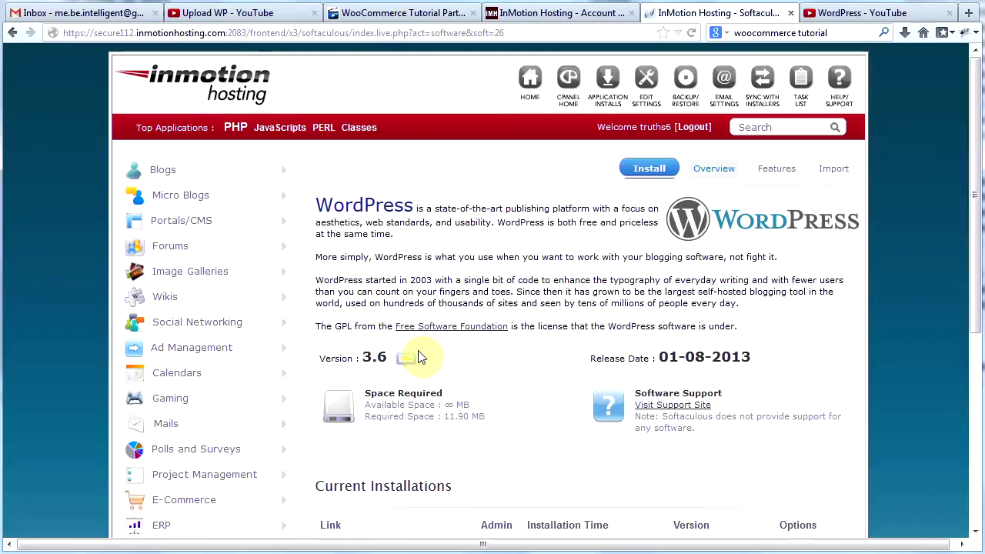
pyautogui.click(645, 170)
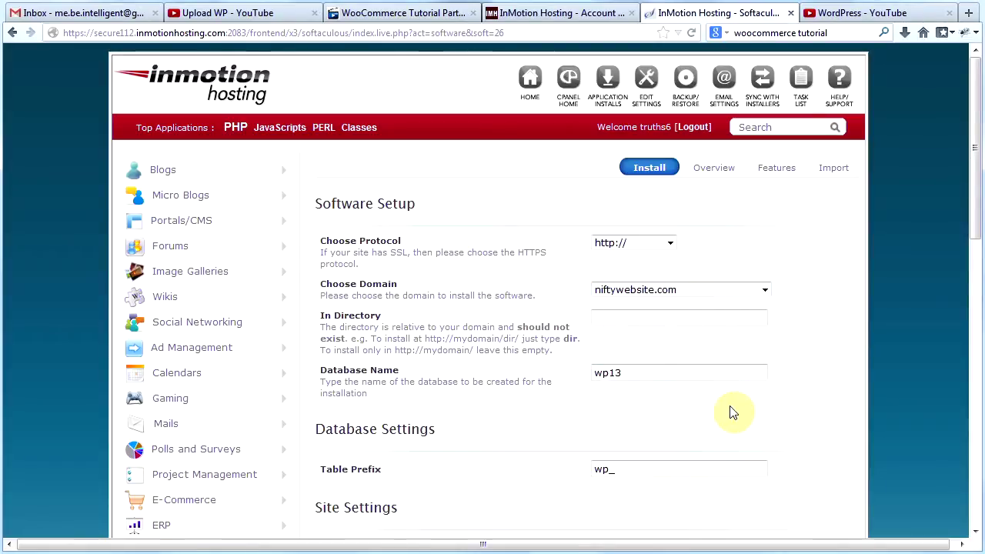
# - Set the install directory to 'ecommerce' and name the site E-commerce Example Site
pyautogui.write('ecommerce')
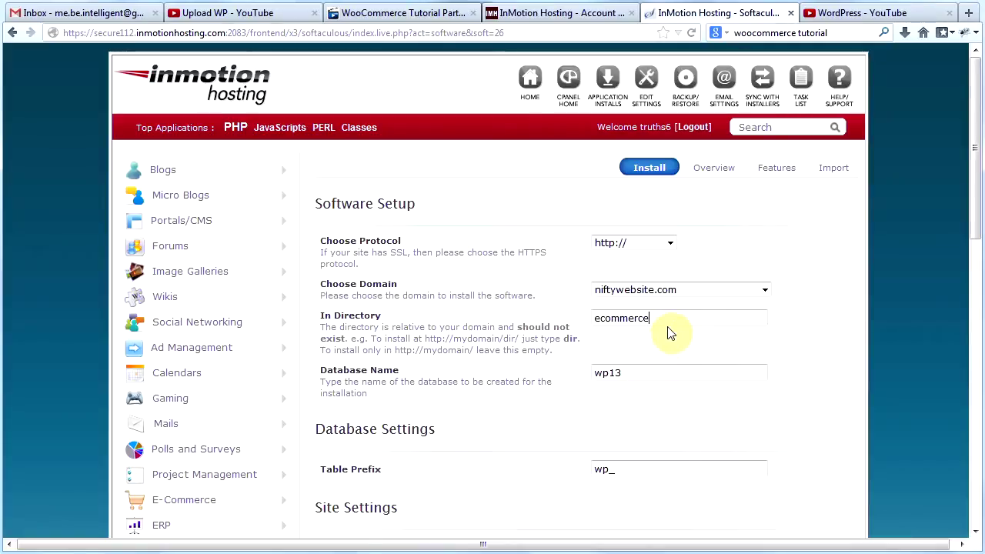
pyautogui.click(971, 123)
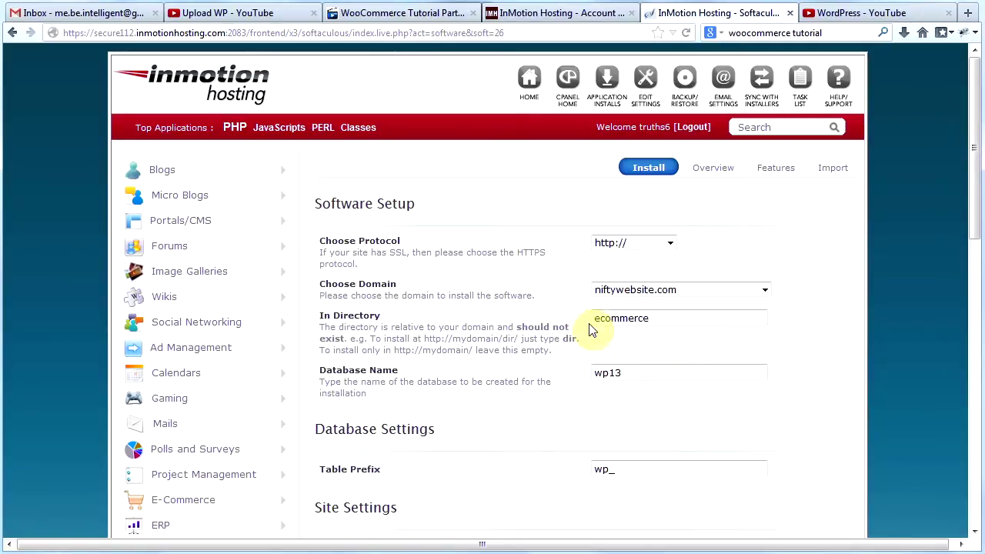
pyautogui.moveTo(969, 180); pyautogui.dragTo(949, 334)
pyautogui.moveTo(651, 106); pyautogui.dragTo(538, 115)
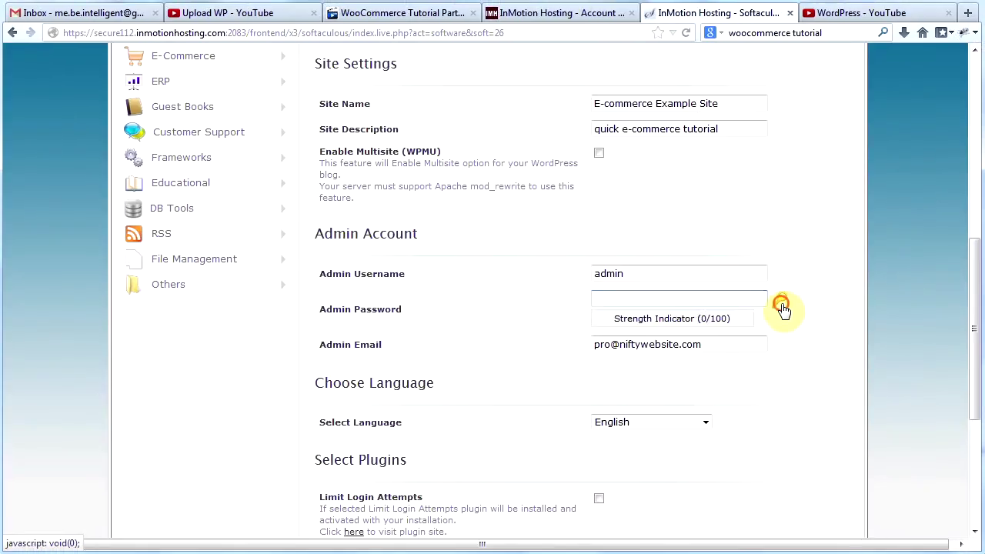
# - Generate a strong random admin password and start the WordPress installation
pyautogui.click(781, 307)
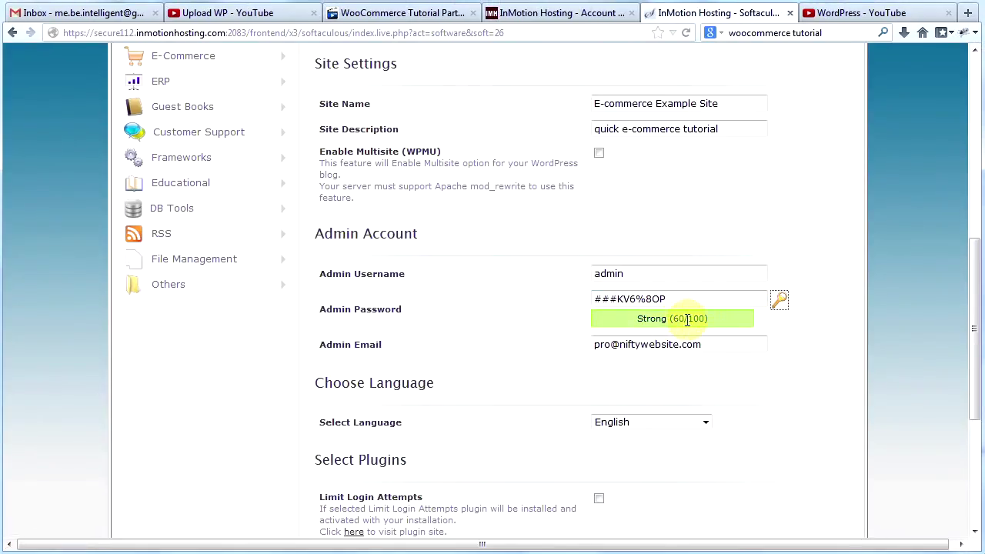
pyautogui.moveTo(974, 339); pyautogui.dragTo(973, 452)
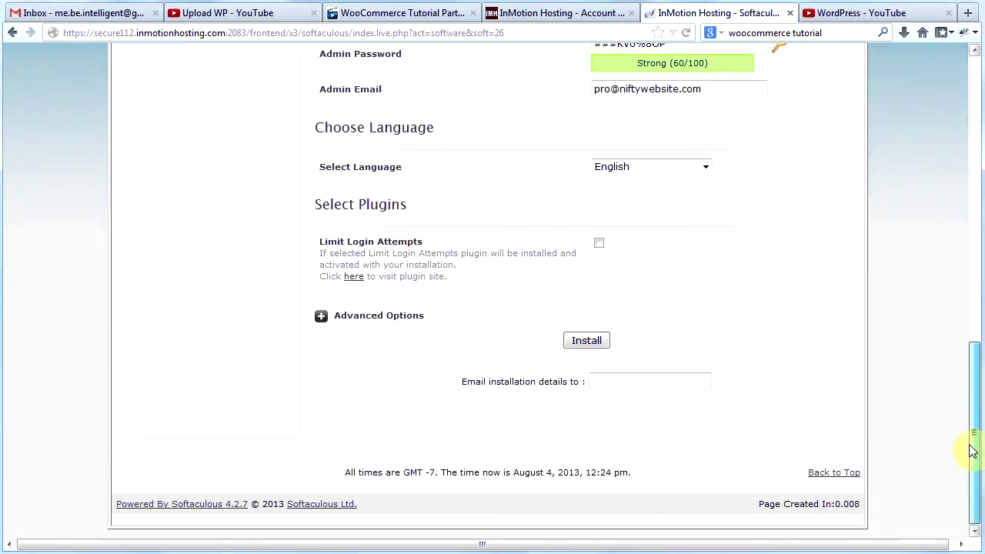
pyautogui.click(580, 341)
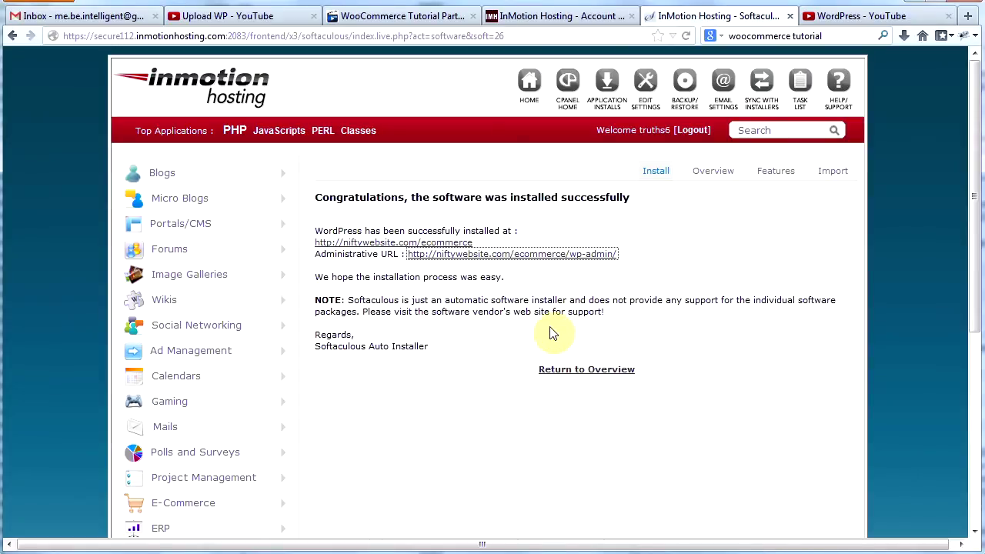
# - Open the new site's wp-admin login page from the Administrative URL link
pyautogui.click(509, 258)
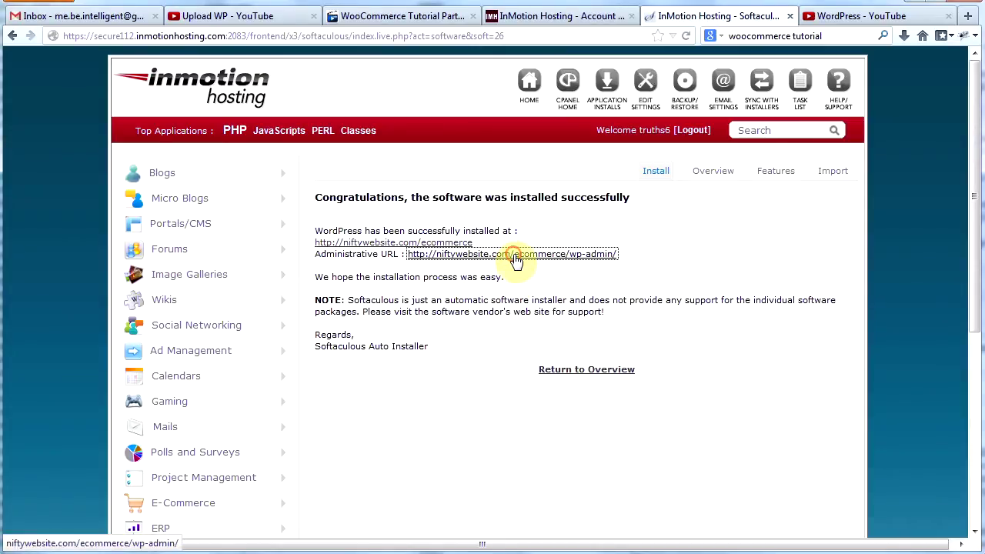
pyautogui.click(514, 255)
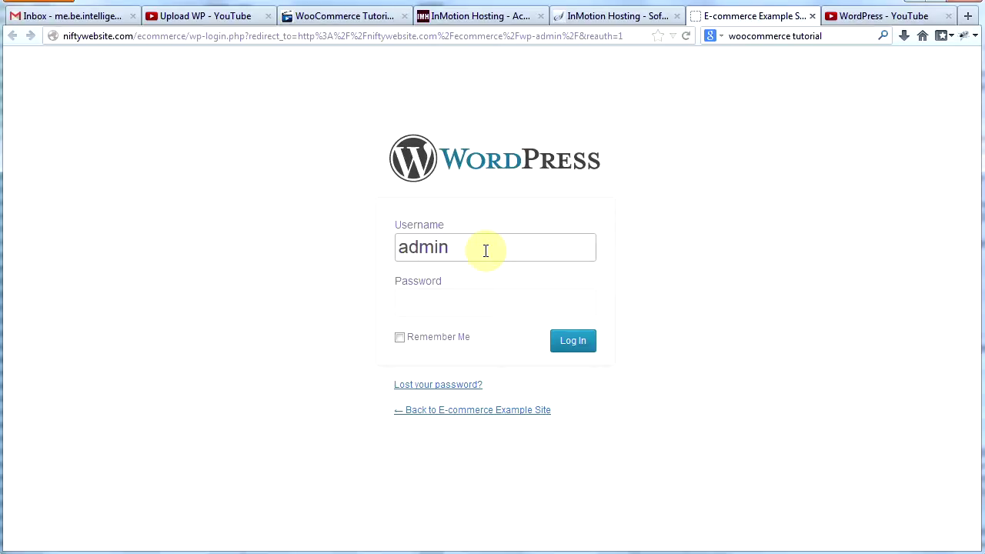
# - Log in to the E-commerce Example Site dashboard and dismiss the Welcome panel
pyautogui.press('Tab')
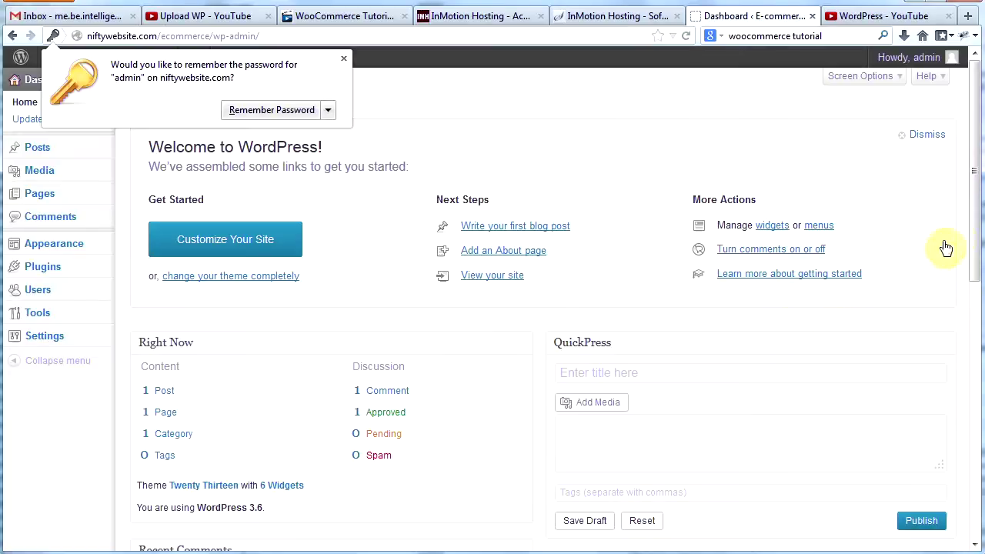
pyautogui.click(975, 207)
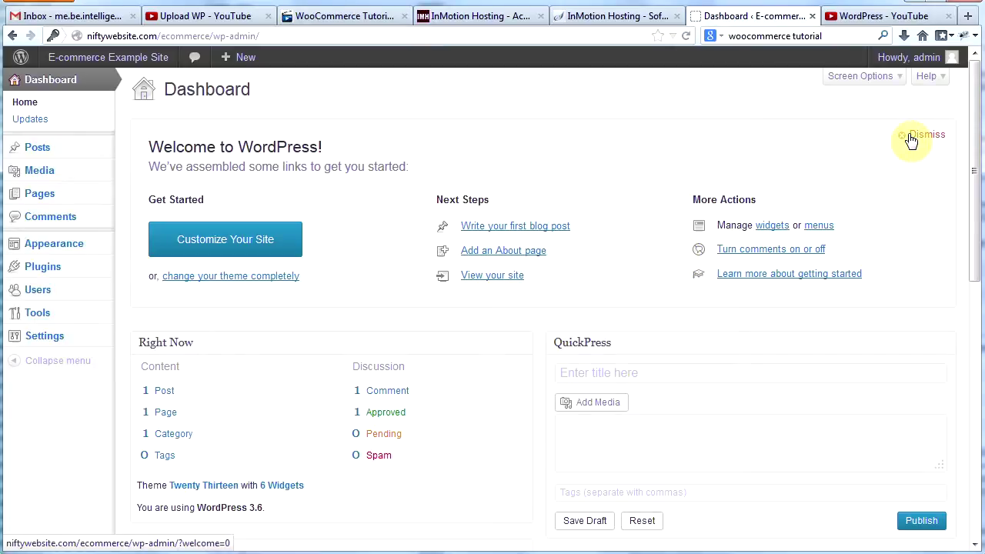
pyautogui.click(923, 135)
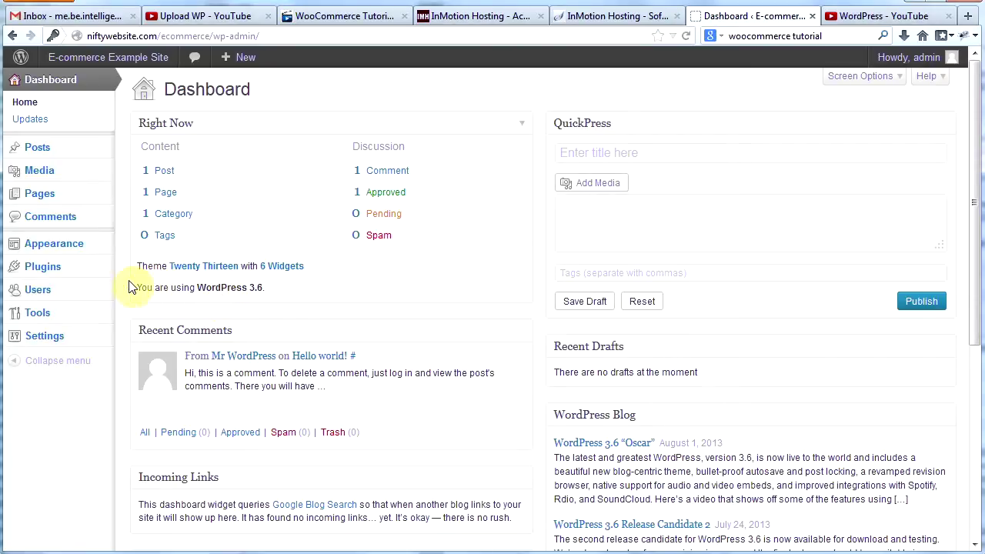
pyautogui.moveTo(42, 273)
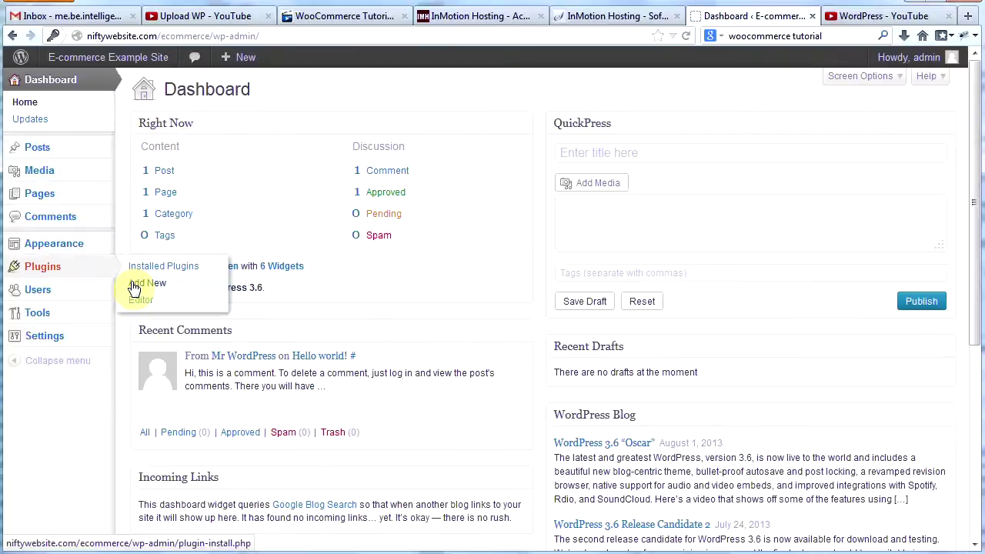
# - Search plugins for 'woocommerce', then install and activate WooCommerce 2.0.13
pyautogui.click(134, 286)
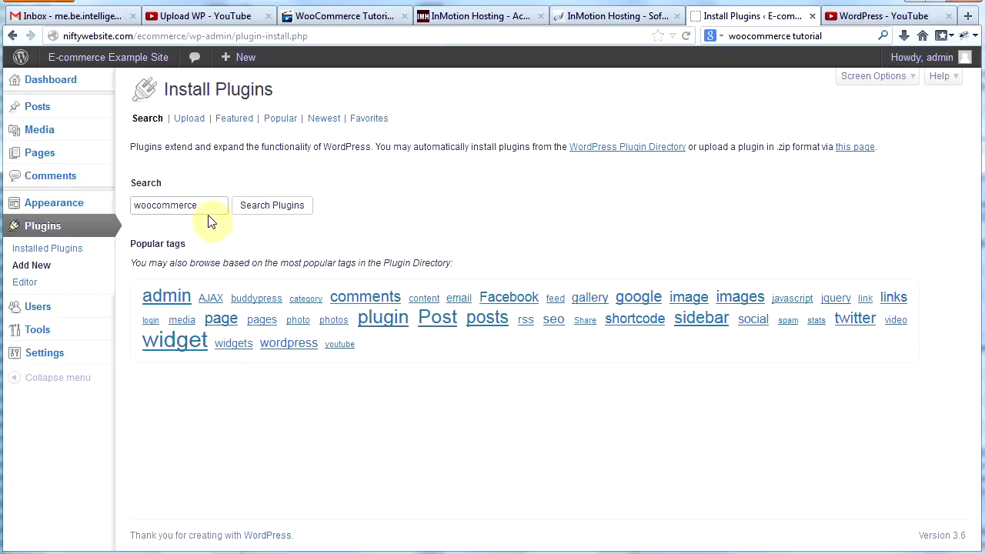
pyautogui.click(264, 208)
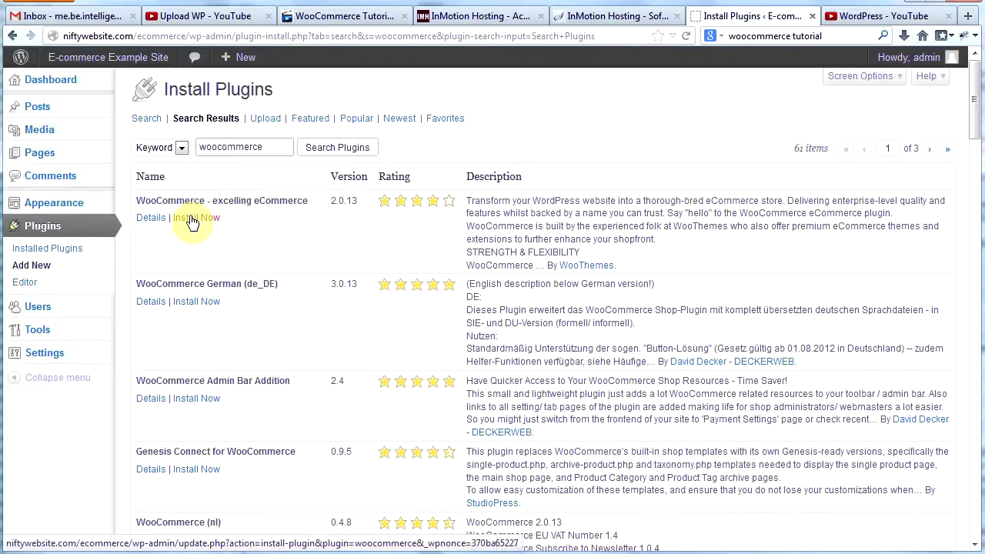
pyautogui.click(192, 218)
pyautogui.click(487, 266)
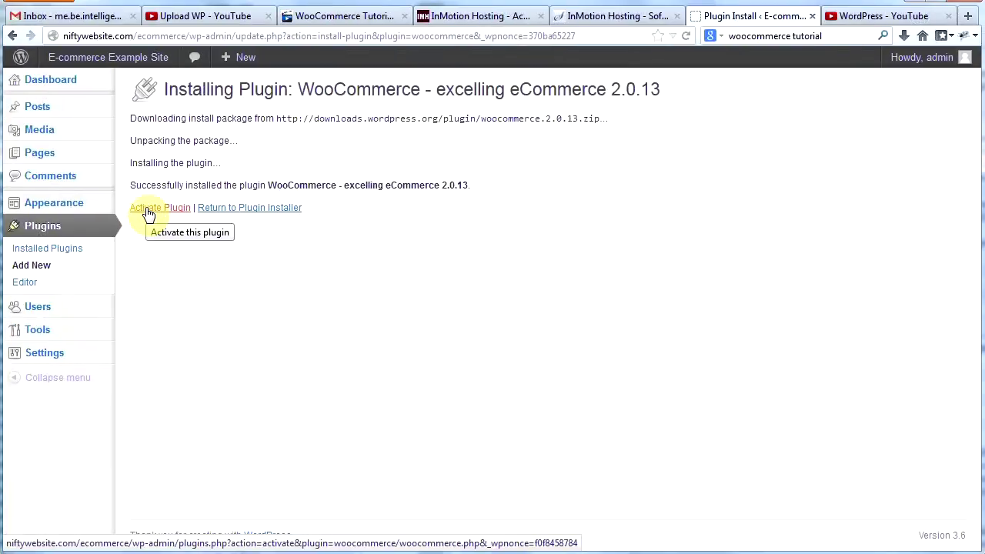
pyautogui.click(148, 209)
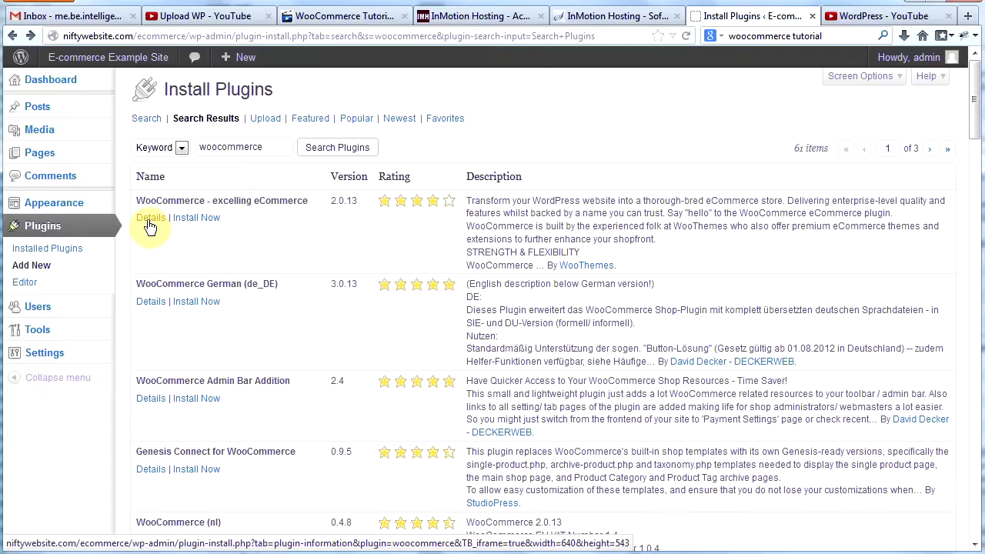
# - Read WooCommerce's plugin details and open the WooCommerce Themes catalogue in a new tab
pyautogui.click(150, 220)
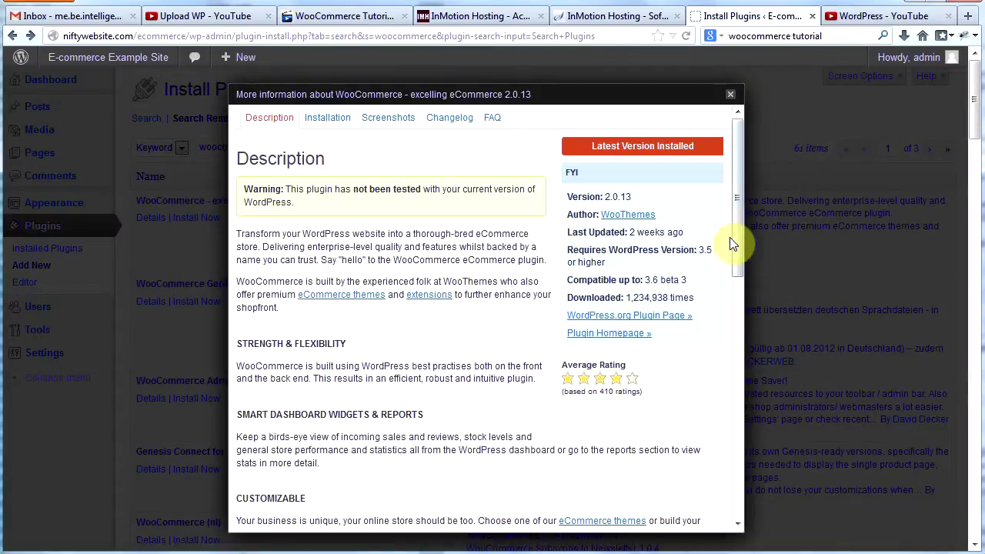
pyautogui.click(738, 199)
pyautogui.moveTo(739, 198); pyautogui.dragTo(728, 324)
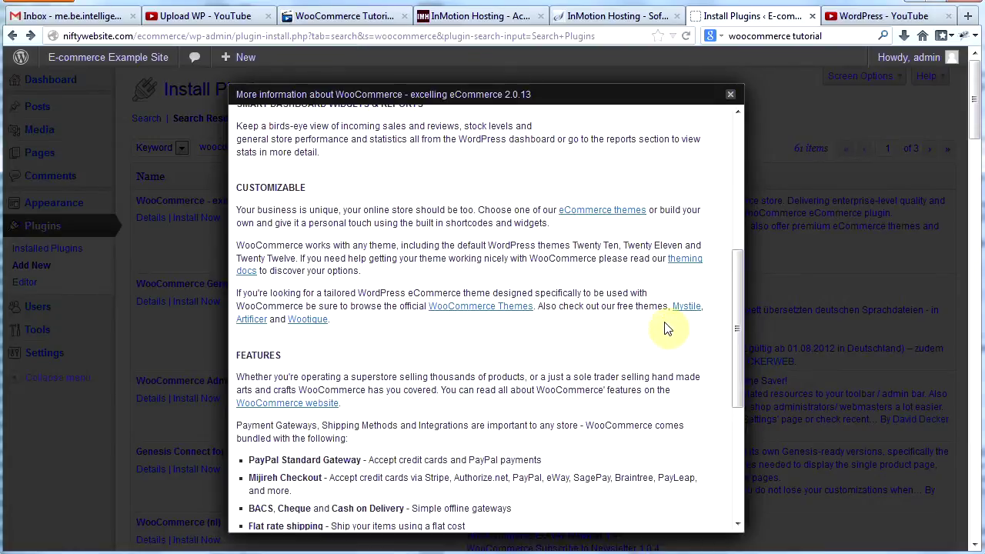
pyautogui.press('Tab')
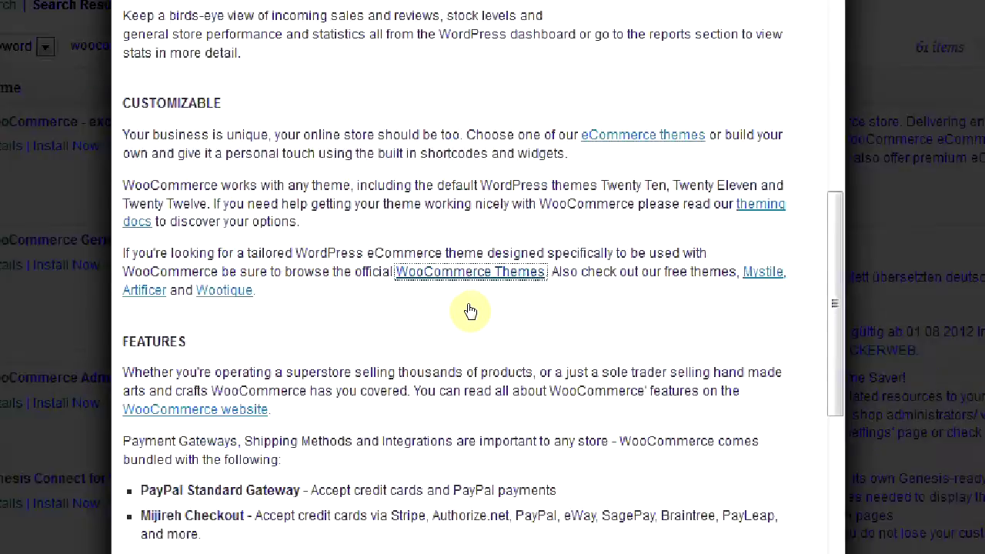
pyautogui.click(458, 275)
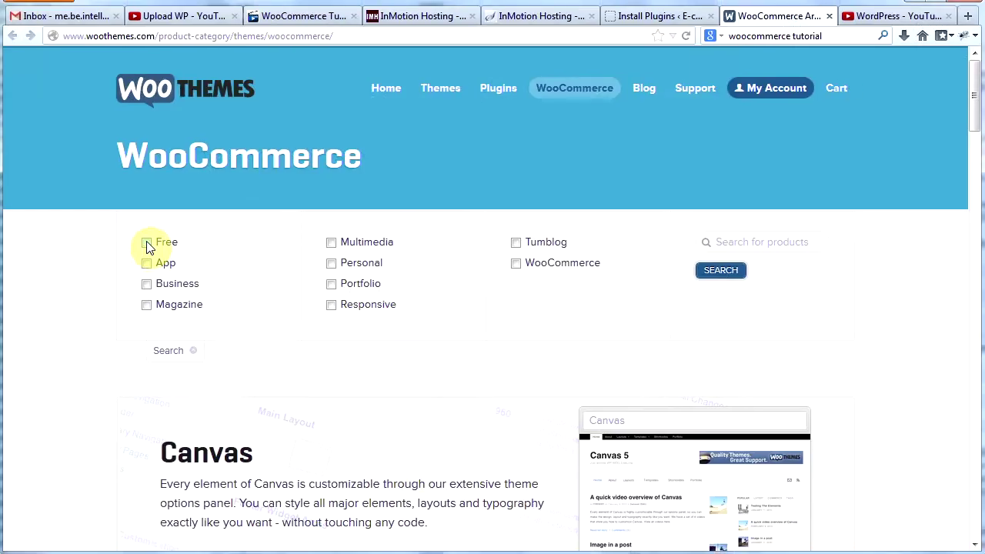
# - Filter the WooCommerce themes to free ones and preview the Wootique demo
pyautogui.click(146, 243)
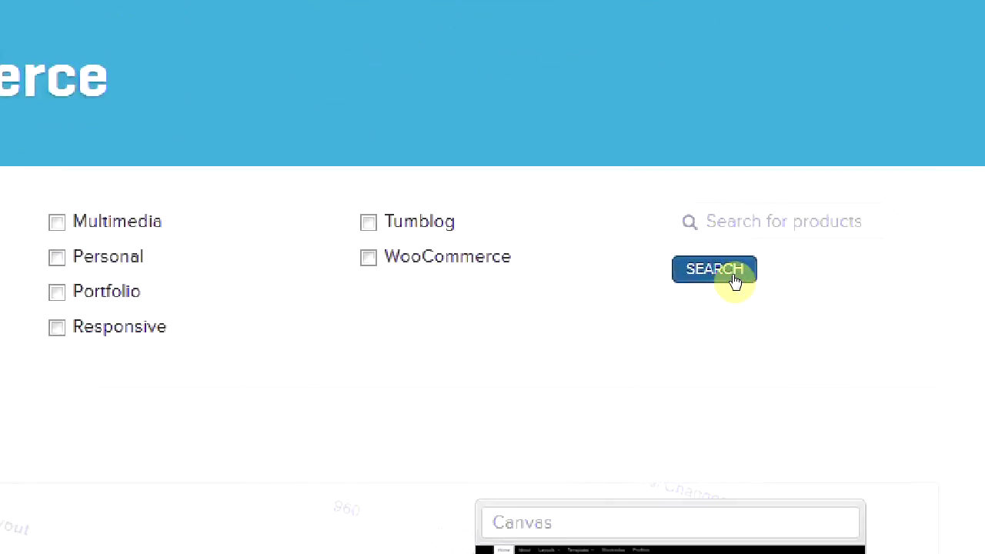
pyautogui.click(733, 278)
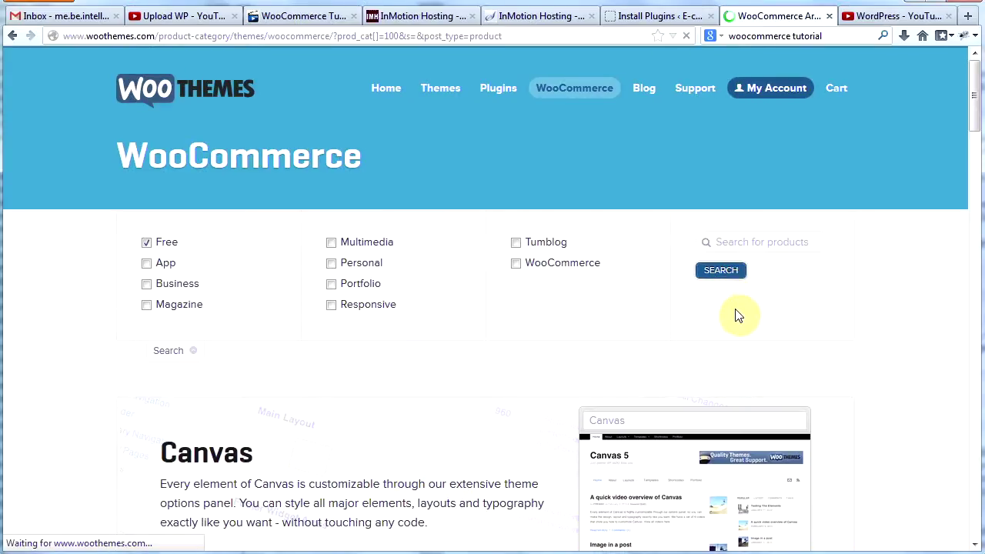
pyautogui.click(968, 339)
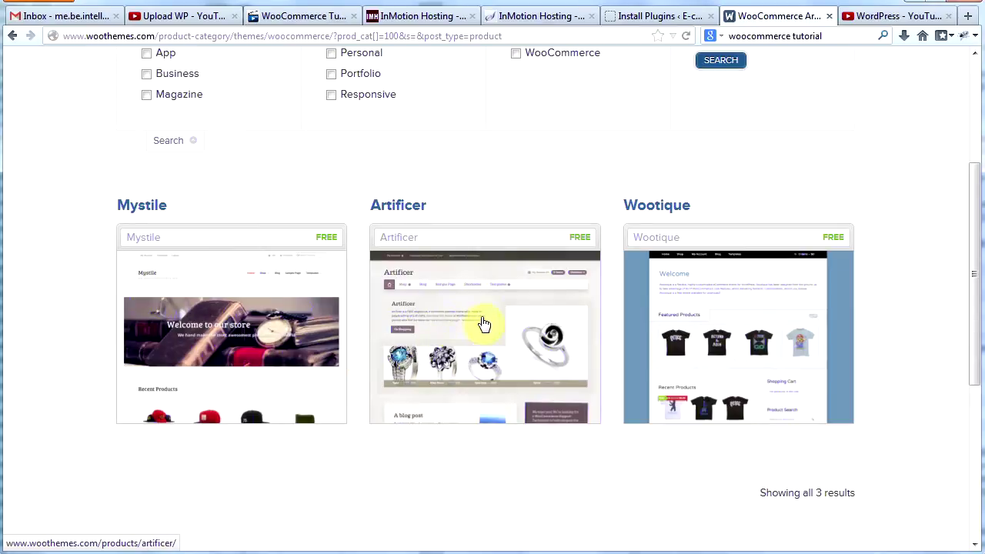
pyautogui.click(735, 311)
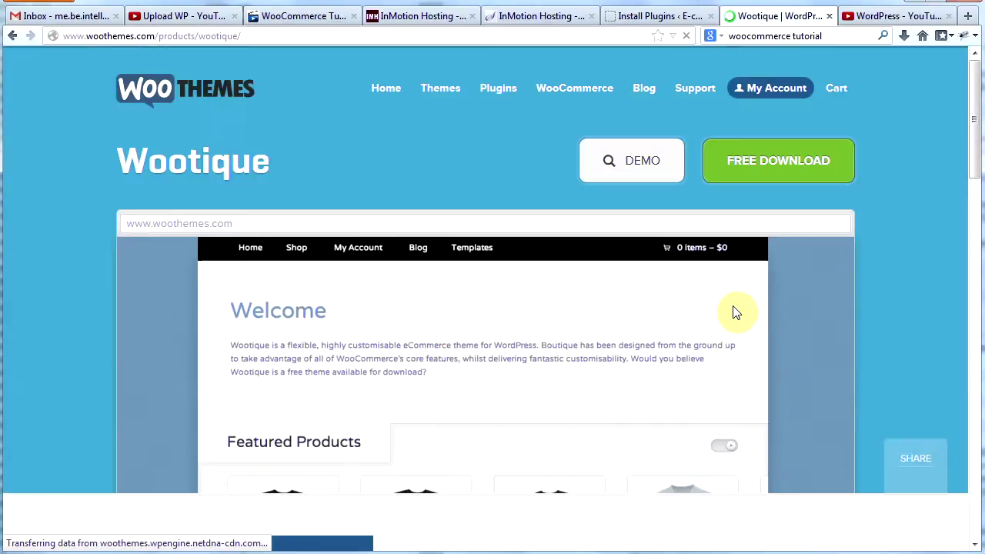
pyautogui.click(633, 163)
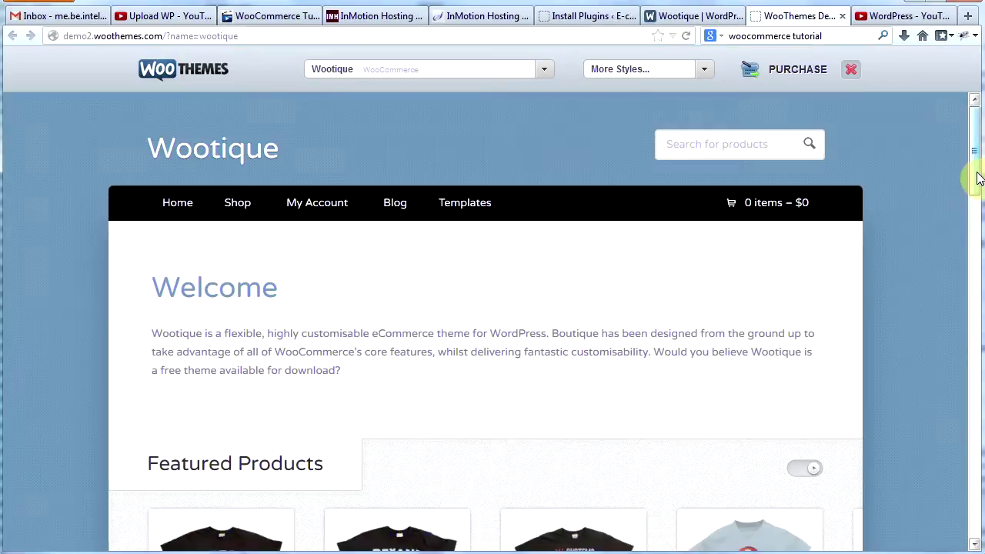
pyautogui.moveTo(977, 177); pyautogui.dragTo(975, 138)
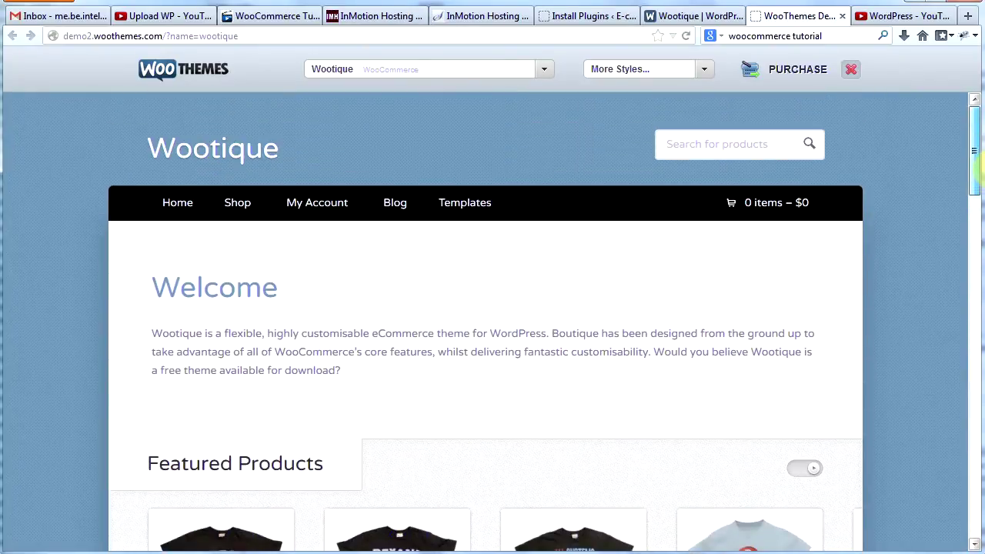
pyautogui.click(851, 69)
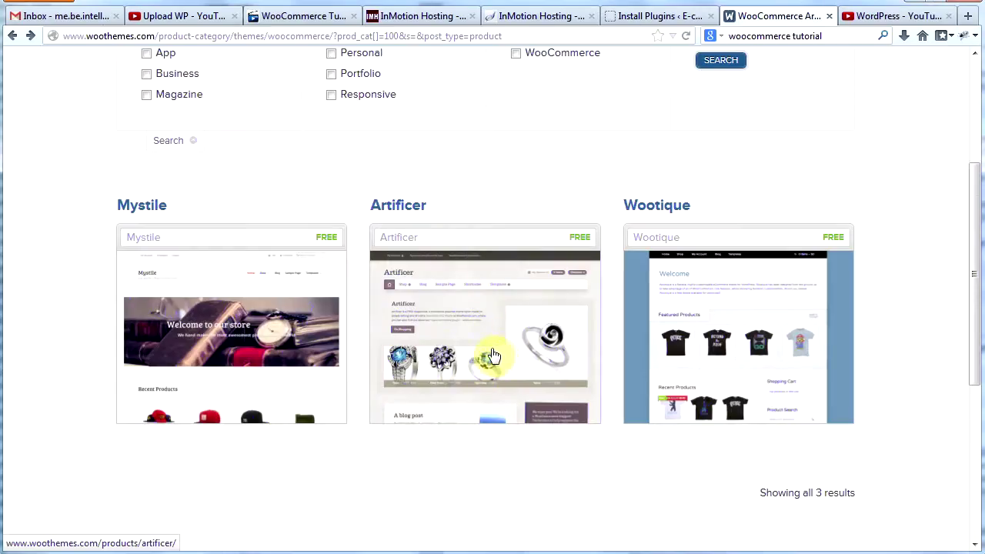
# - Preview the Mystile theme demo, then return to the free theme results
pyautogui.click(231, 322)
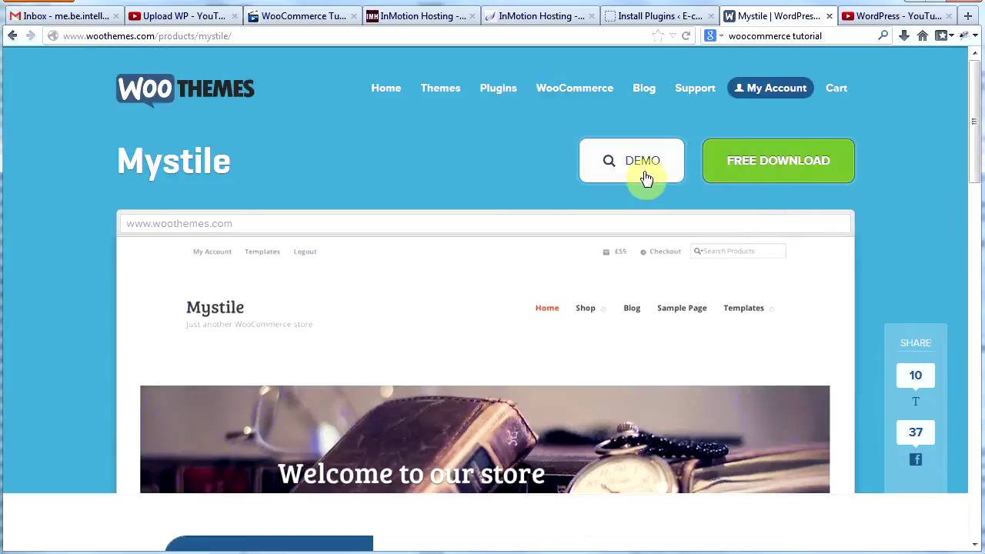
pyautogui.click(633, 168)
pyautogui.moveTo(976, 147); pyautogui.dragTo(976, 179)
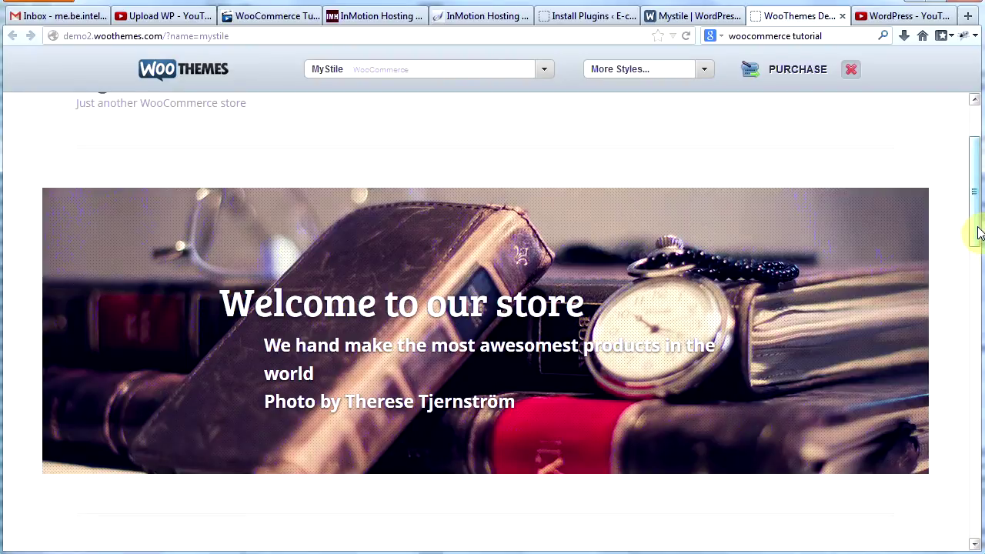
pyautogui.moveTo(977, 233); pyautogui.dragTo(976, 487)
pyautogui.hotkey('ctrl', 'w')
pyautogui.click(11, 35)
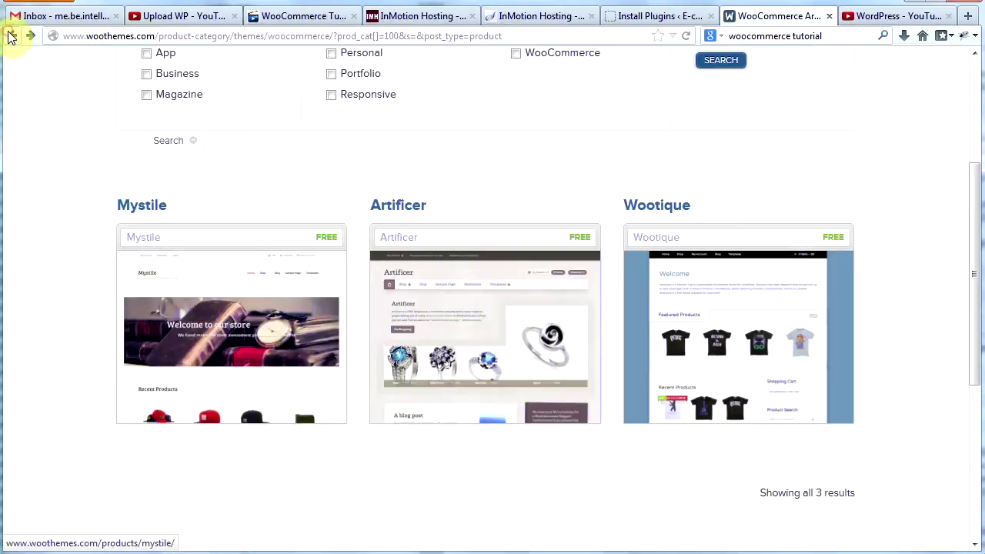
# - Open the Artificer theme page and preview its live demo
pyautogui.click(392, 297)
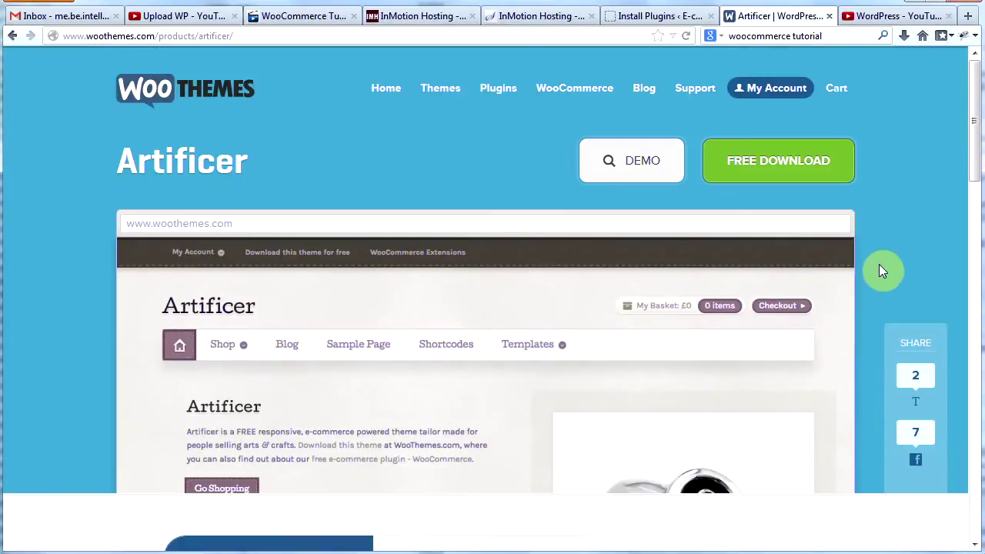
pyautogui.click(624, 191)
pyautogui.moveTo(971, 210); pyautogui.dragTo(978, 127)
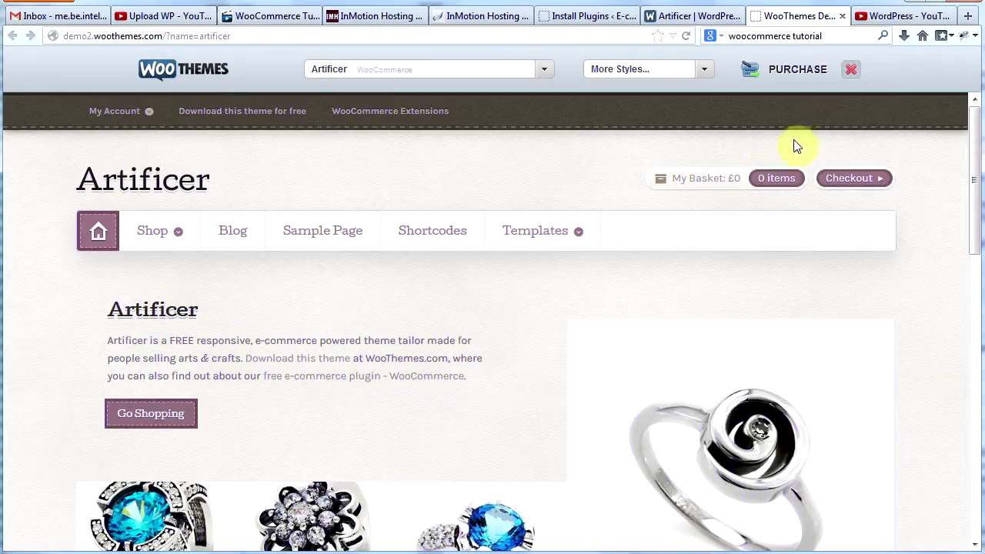
pyautogui.hotkey('ctrl', 'w')
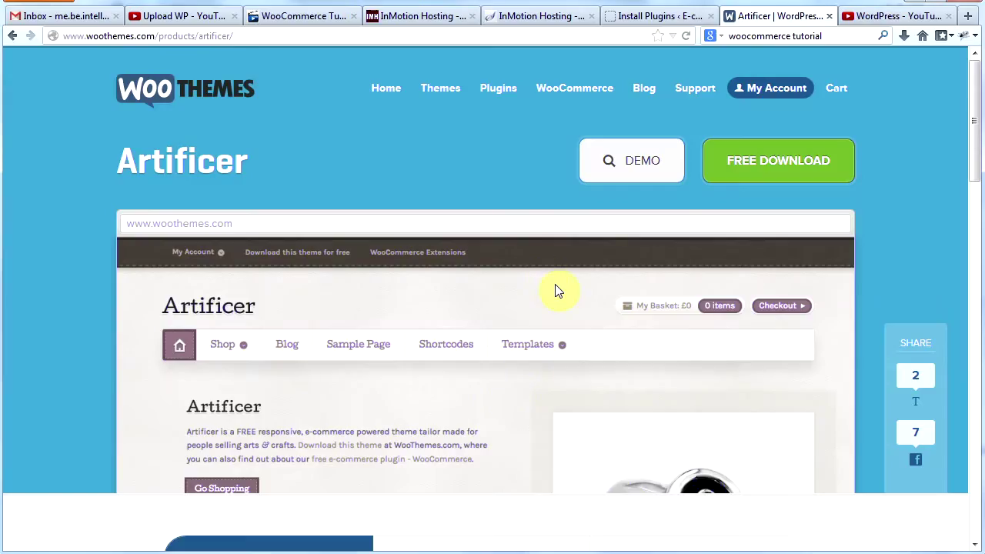
# - Search the WordPress theme installer for mystile and artificer, finding no matching themes
pyautogui.click(639, 17)
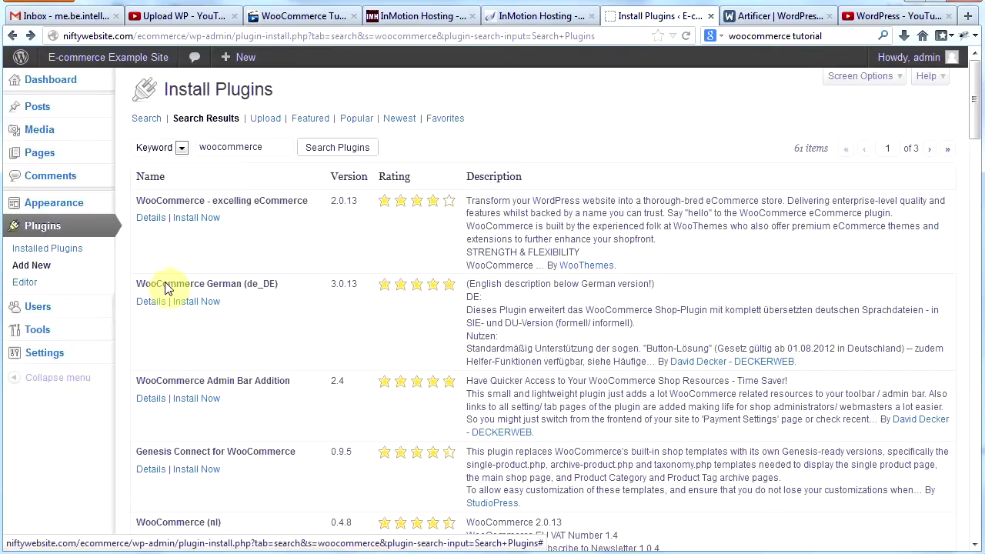
pyautogui.moveTo(52, 211)
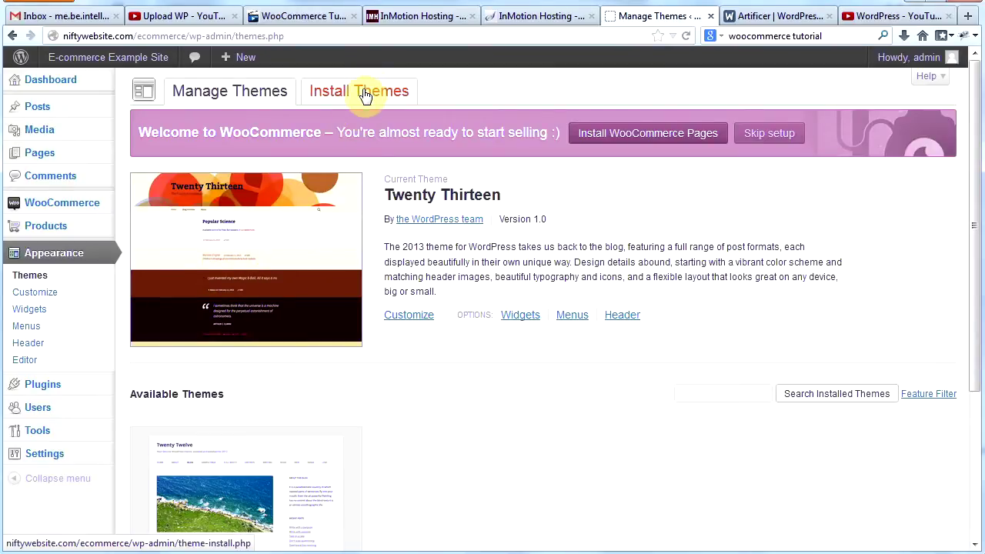
pyautogui.click(364, 94)
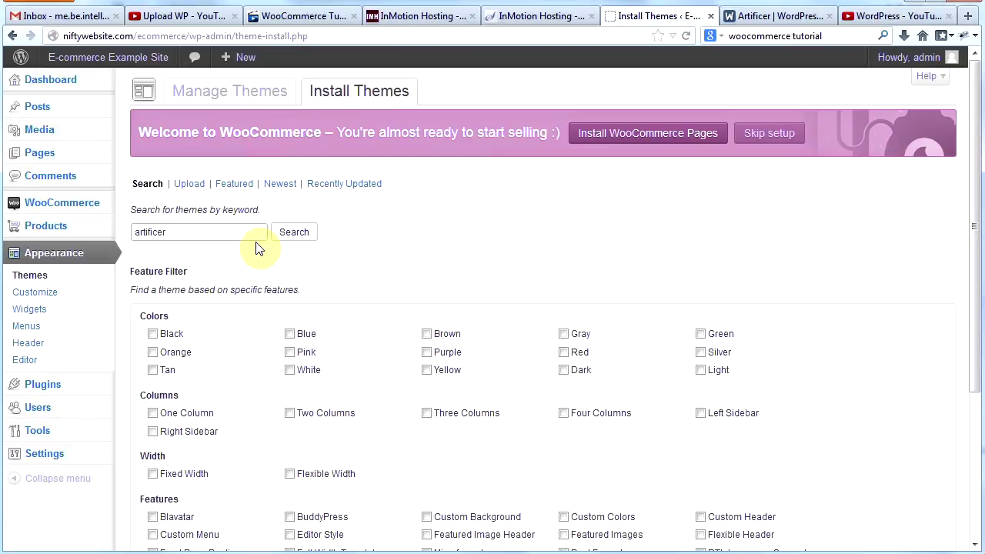
pyautogui.click(293, 232)
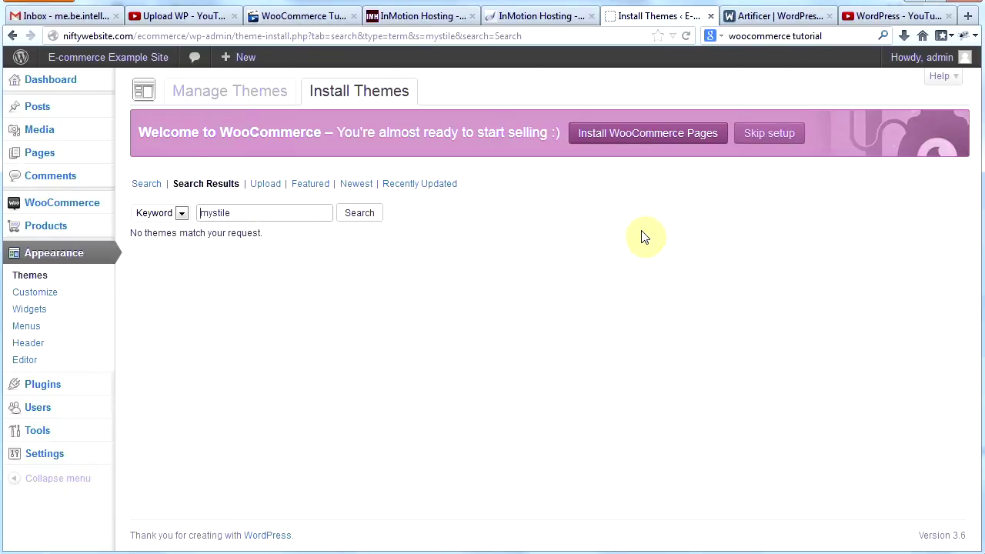
pyautogui.click(756, 19)
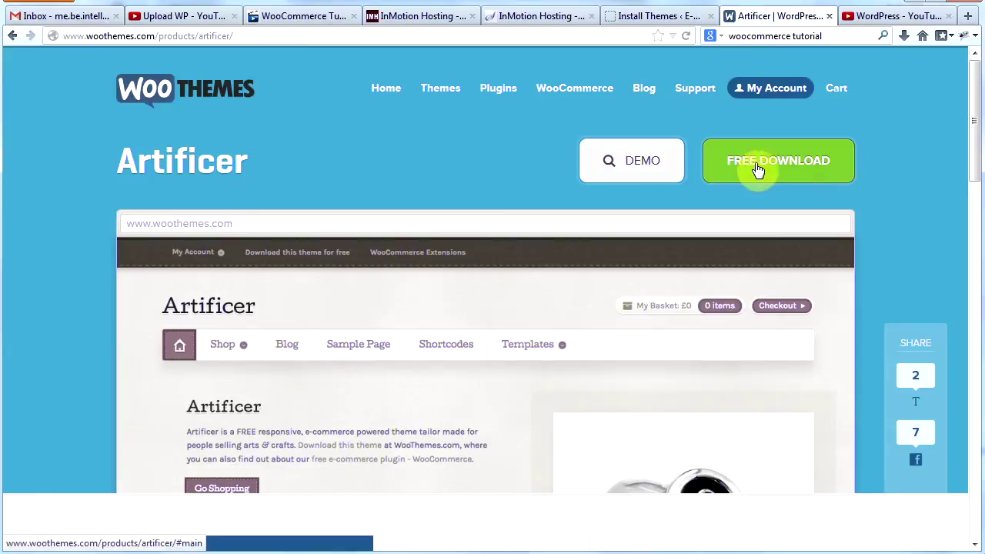
# - Read Artificer's download note, then register a free WooThemes account via My Account
pyautogui.click(769, 169)
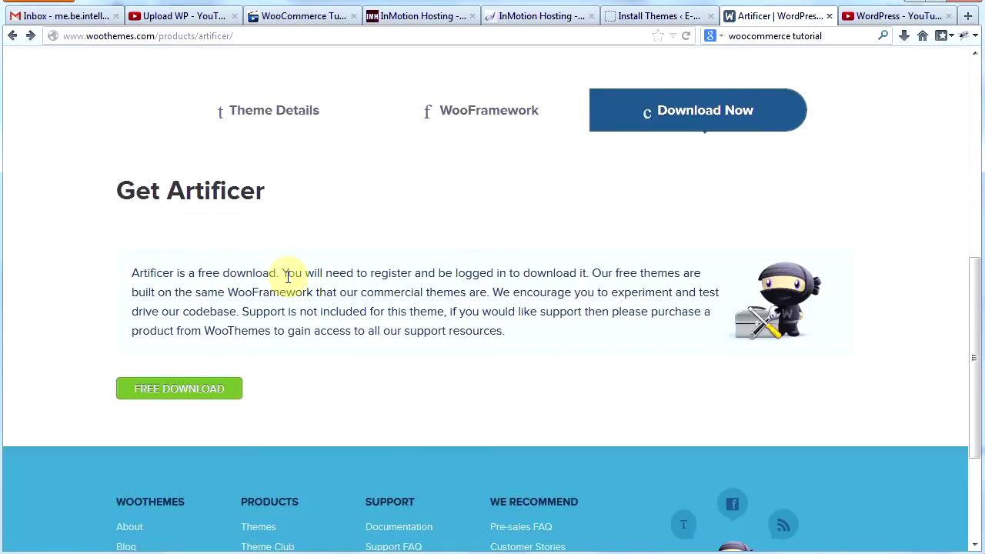
pyautogui.moveTo(191, 275); pyautogui.dragTo(537, 283)
pyautogui.click(536, 285)
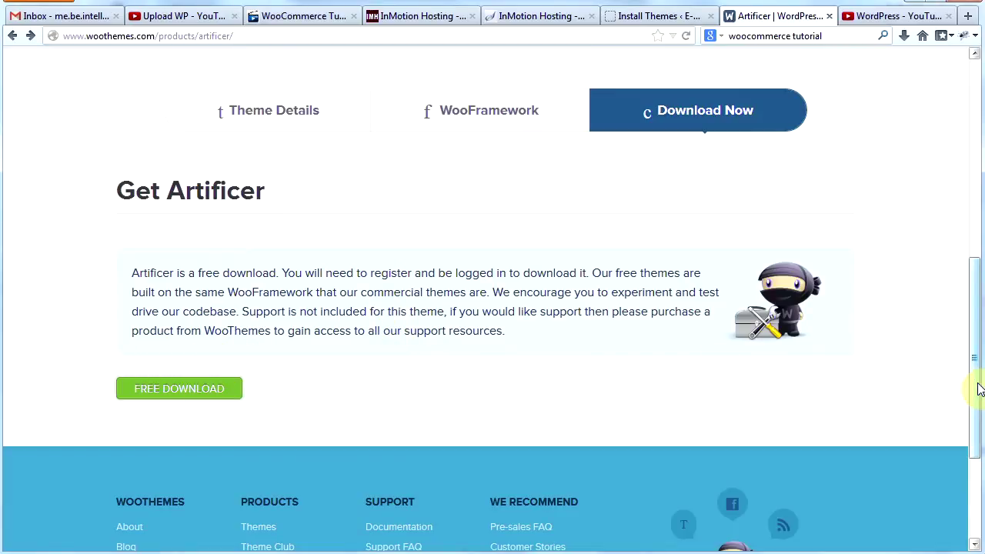
pyautogui.moveTo(978, 389); pyautogui.dragTo(974, 185)
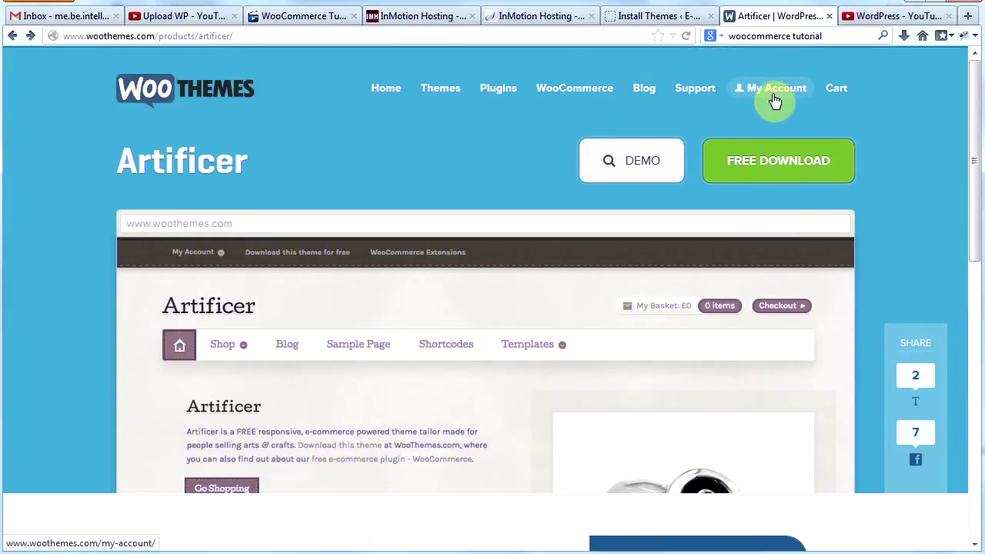
pyautogui.click(776, 94)
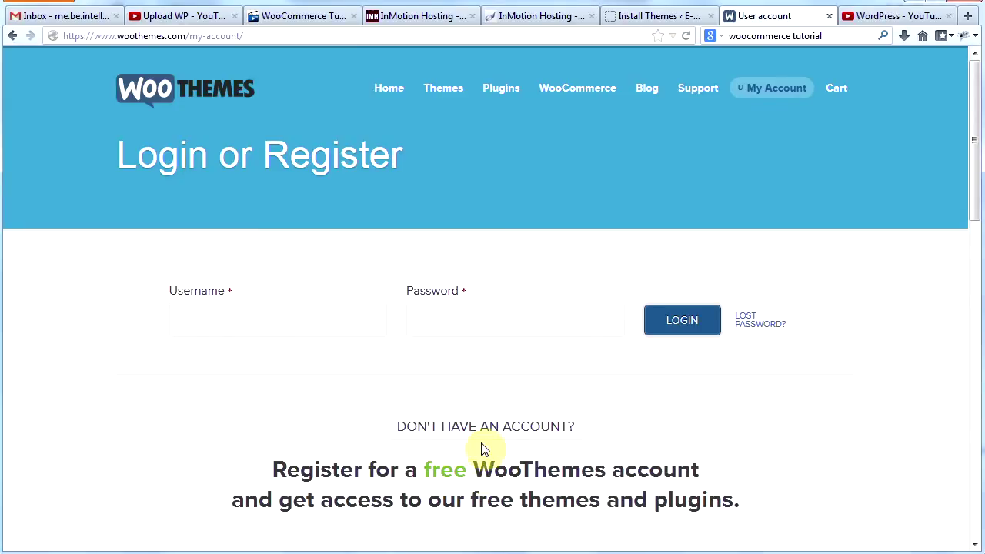
pyautogui.moveTo(974, 211); pyautogui.dragTo(973, 325)
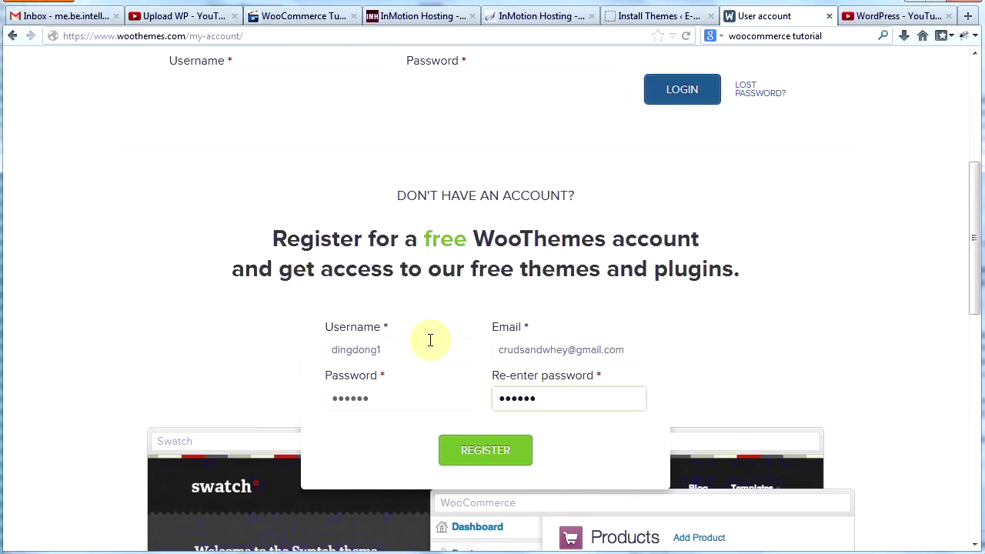
pyautogui.click(454, 454)
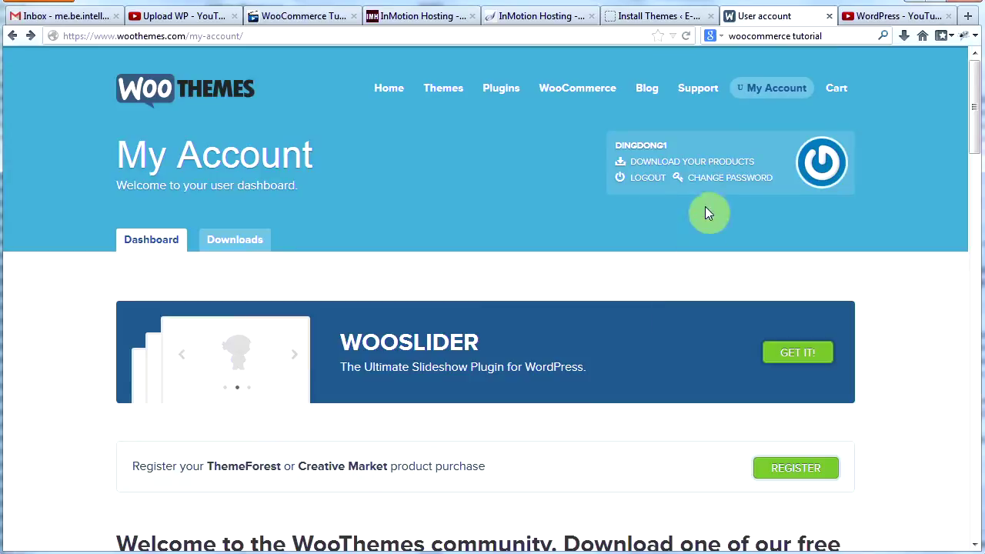
# - Filter the WooCommerce themes to free ones and open the Artificer theme page
pyautogui.moveTo(575, 98)
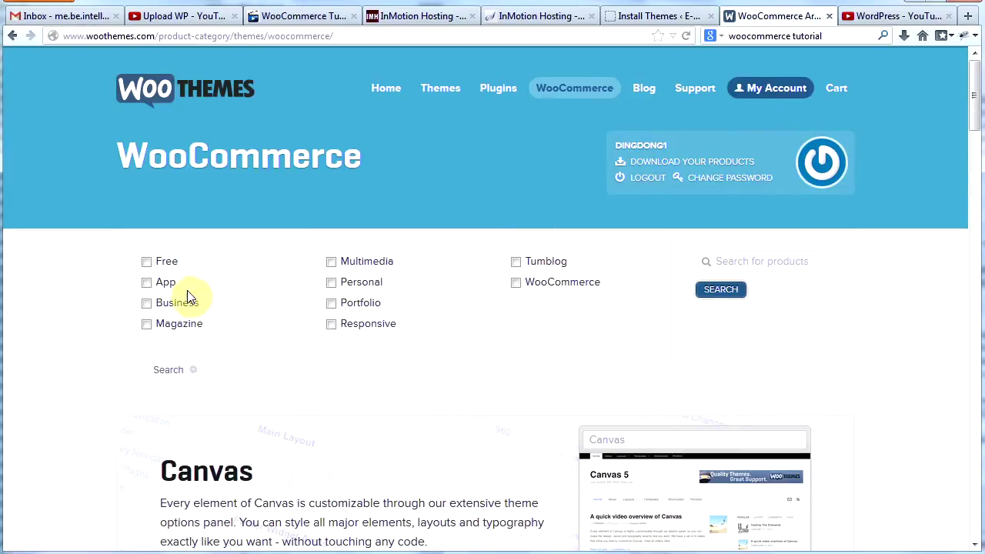
pyautogui.click(146, 262)
pyautogui.click(721, 289)
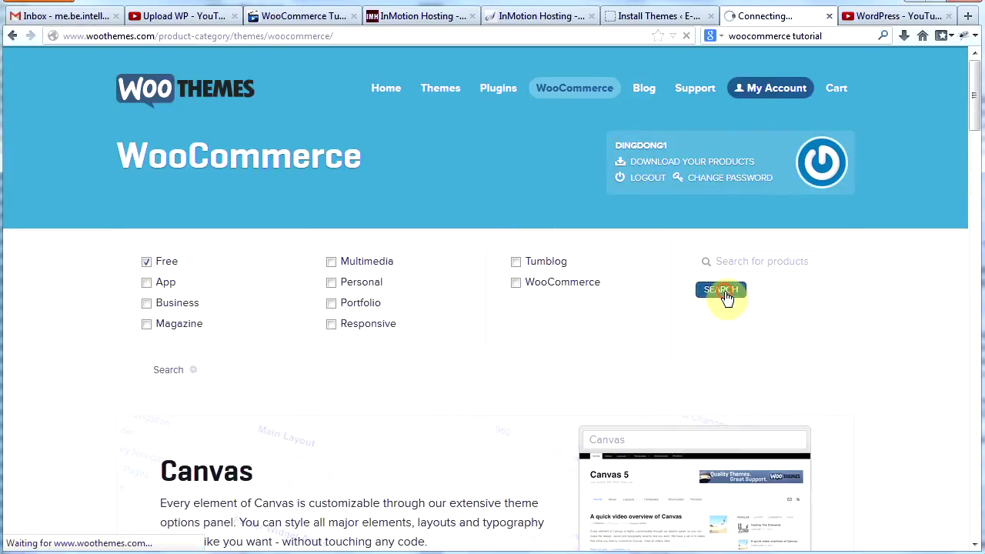
pyautogui.moveTo(976, 183); pyautogui.dragTo(975, 280)
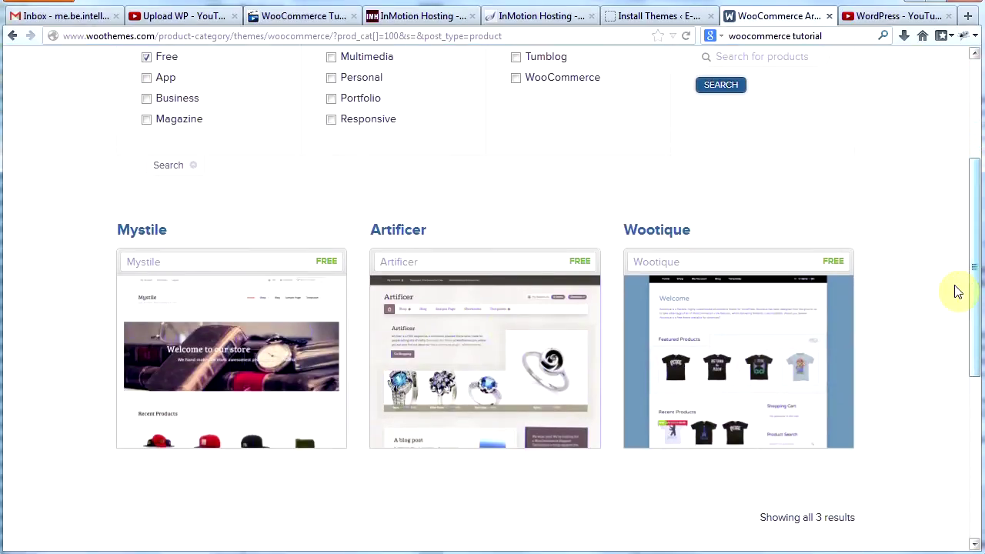
pyautogui.click(508, 326)
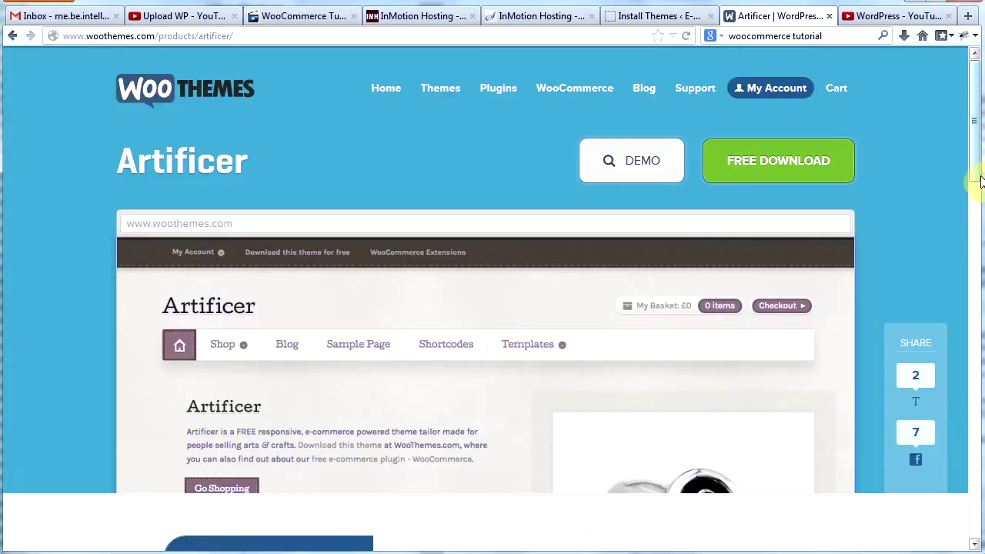
# - Download the Artificer theme zip and save it to the Desktop
pyautogui.click(797, 177)
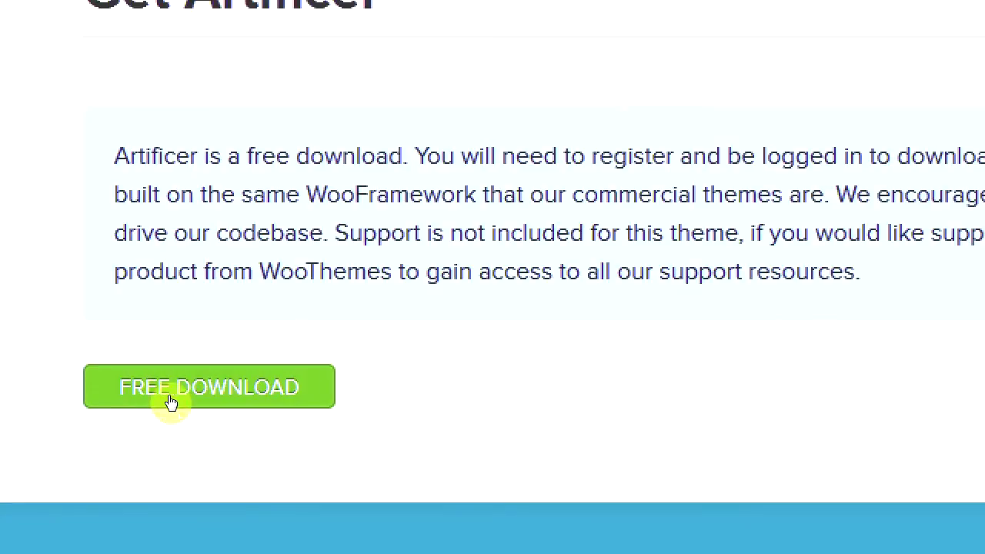
pyautogui.click(195, 405)
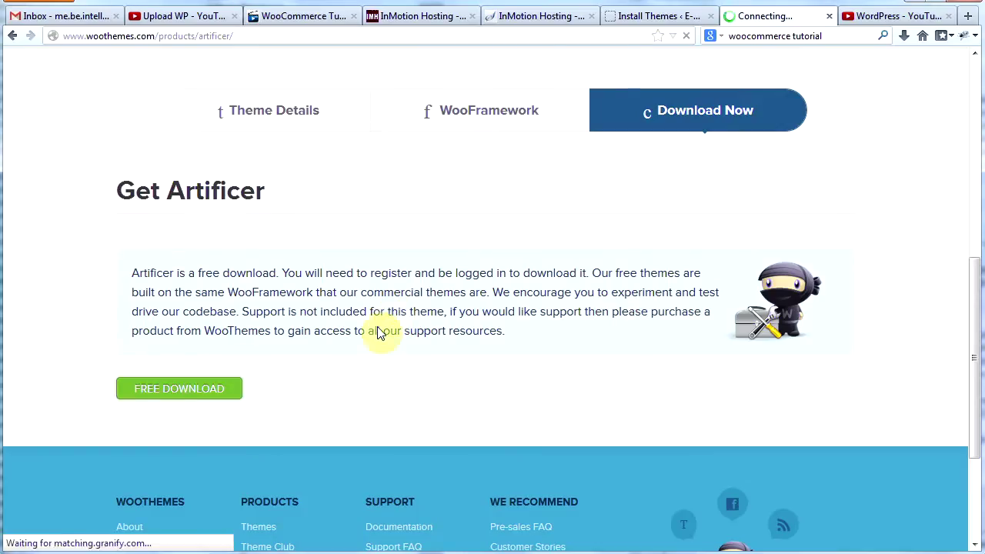
pyautogui.click(462, 369)
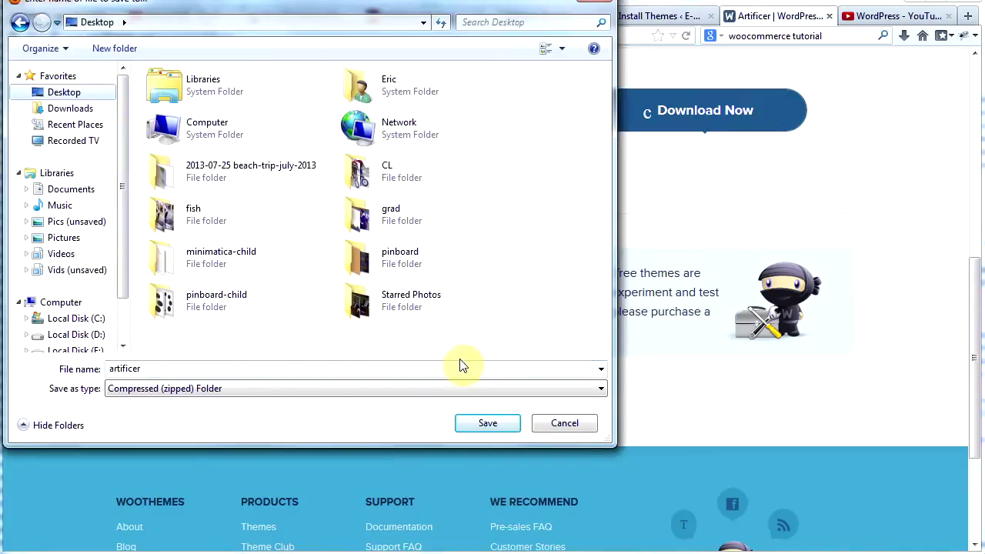
pyautogui.click(486, 423)
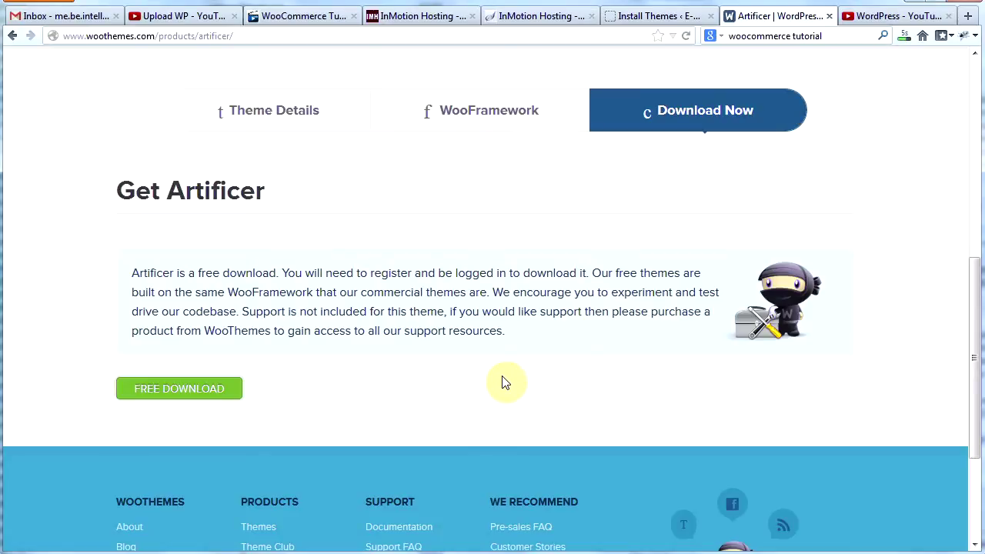
pyautogui.click(650, 18)
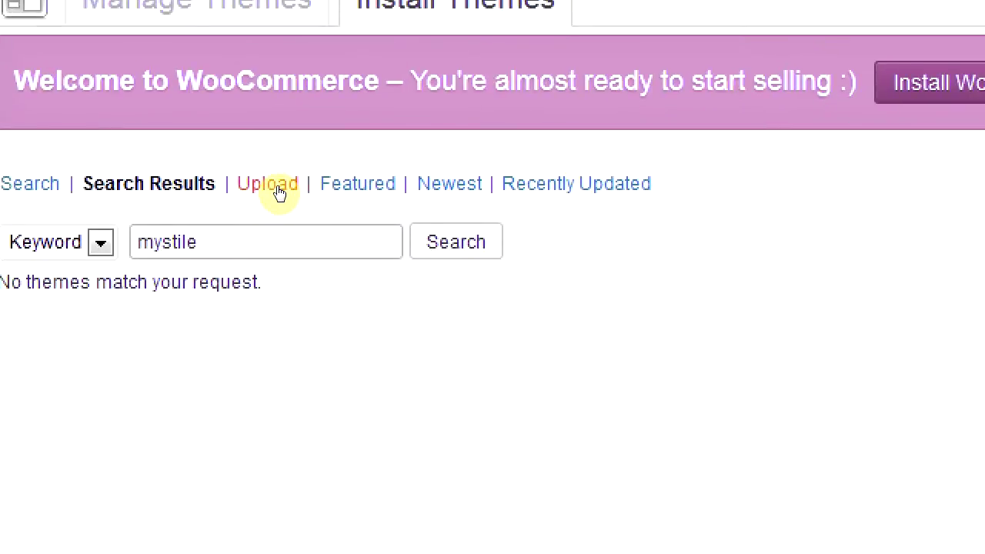
# - Upload artificer.zip as a new theme, install it, and activate Artificer
pyautogui.click(277, 189)
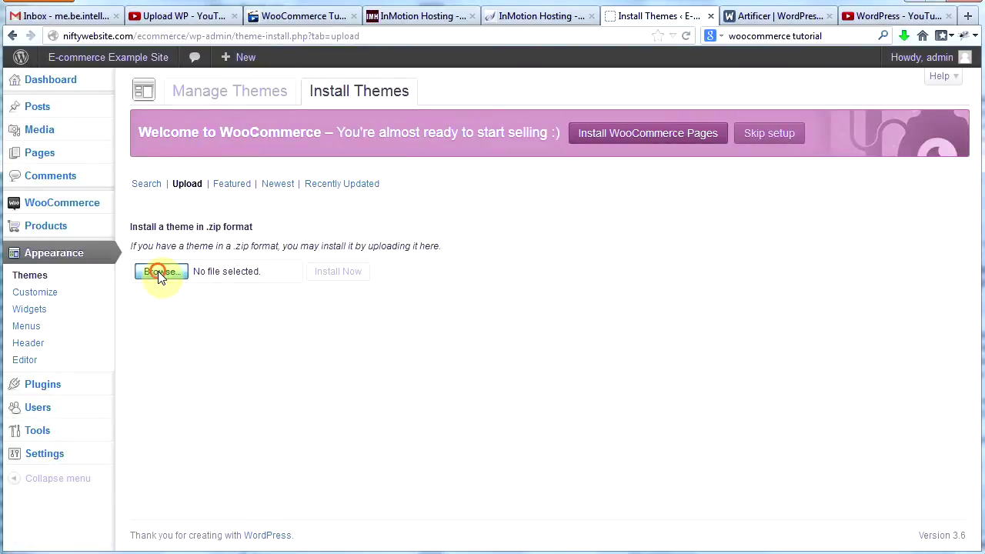
pyautogui.click(158, 271)
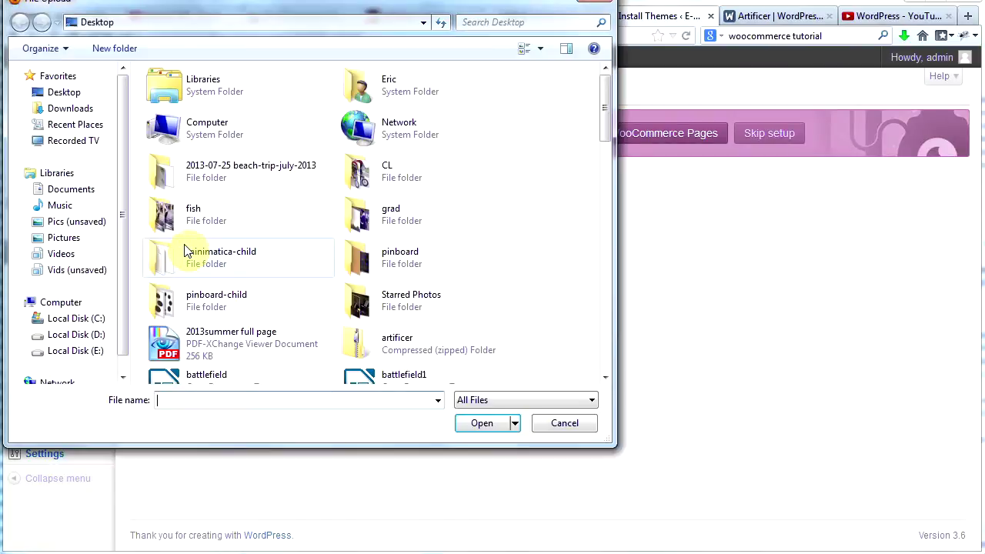
pyautogui.moveTo(606, 133); pyautogui.dragTo(604, 176)
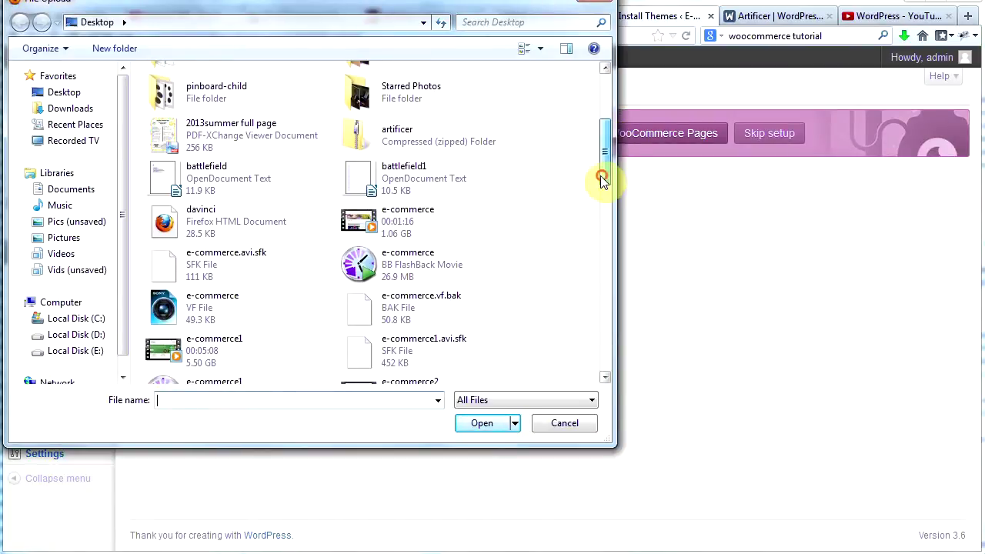
pyautogui.doubleClick(422, 139)
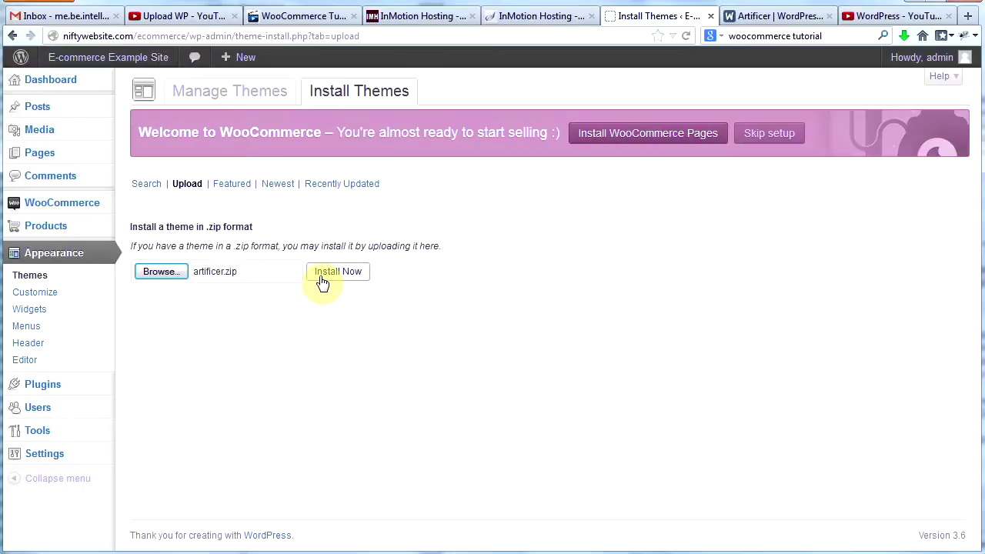
pyautogui.click(322, 282)
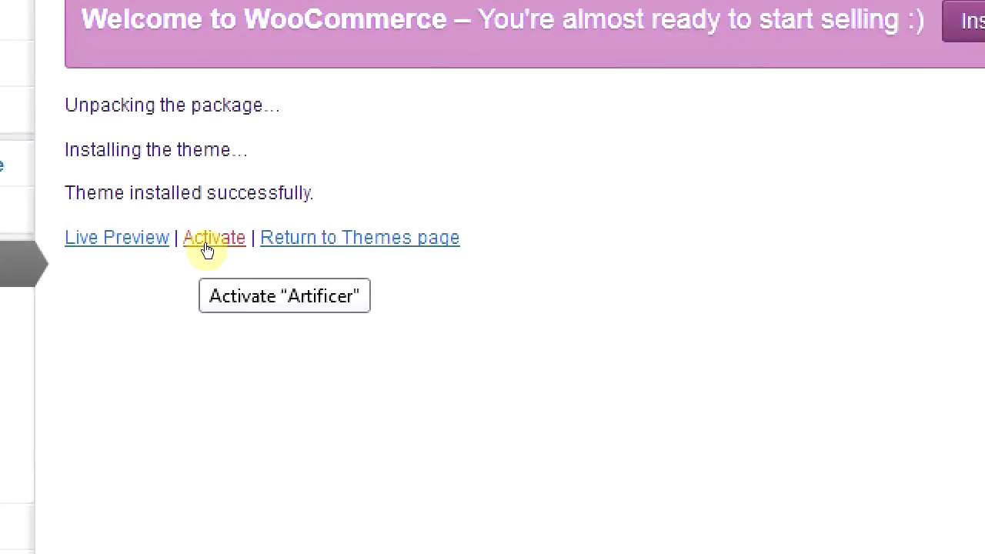
pyautogui.click(200, 240)
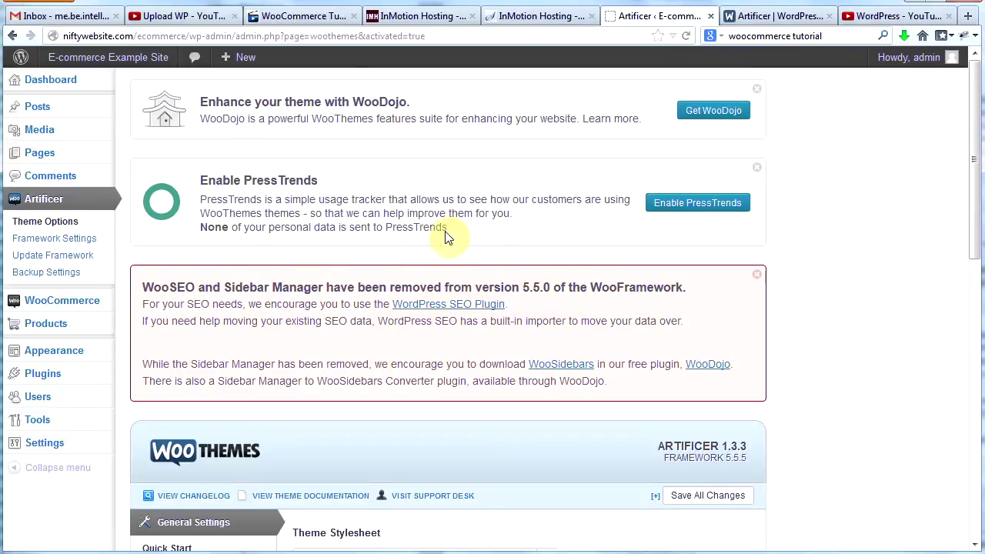
# - Preview the live front page in the Artificer design, then return to the admin dashboard
pyautogui.moveTo(97, 66)
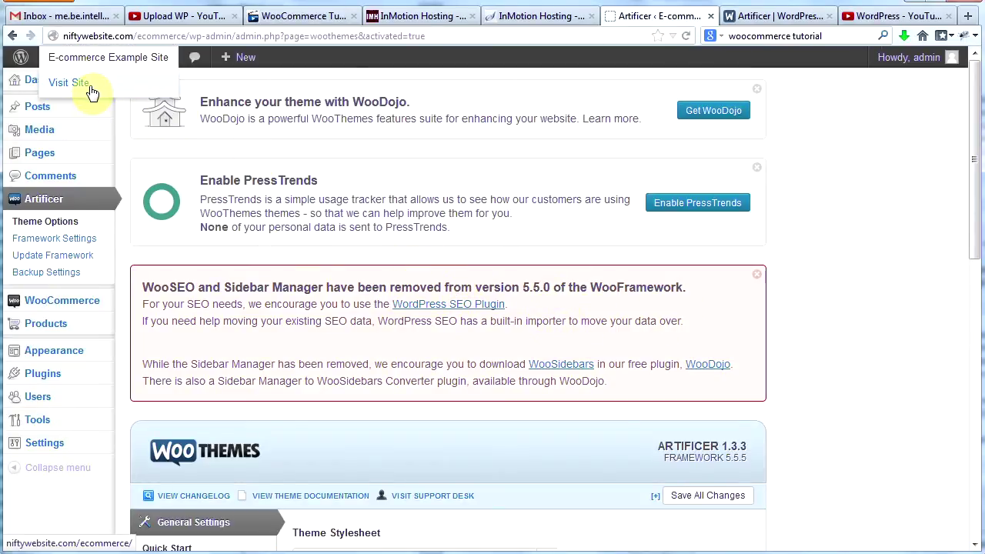
pyautogui.click(83, 83)
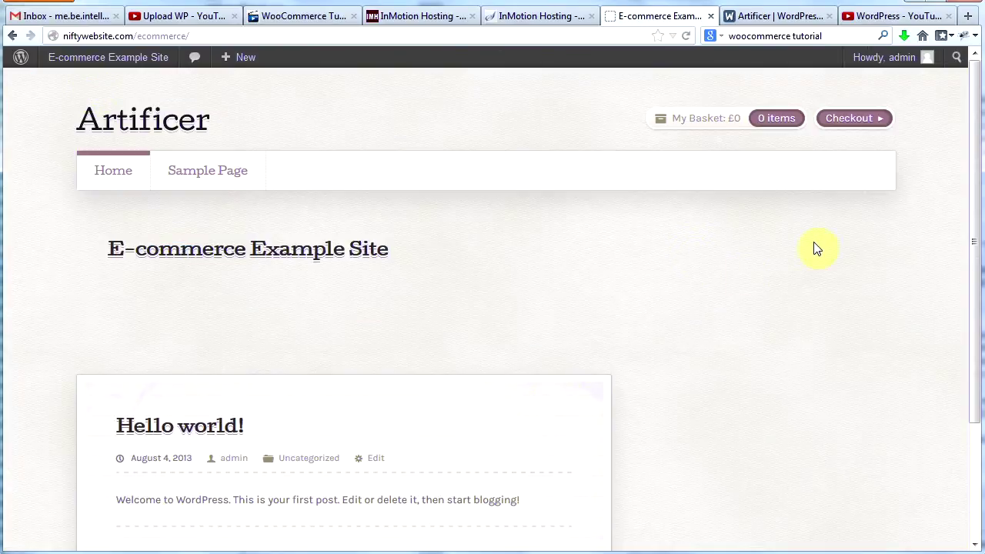
pyautogui.click(973, 206)
pyautogui.scroll(-3, 974, 210)
pyautogui.scroll(3, 971, 231)
pyautogui.moveTo(82, 62)
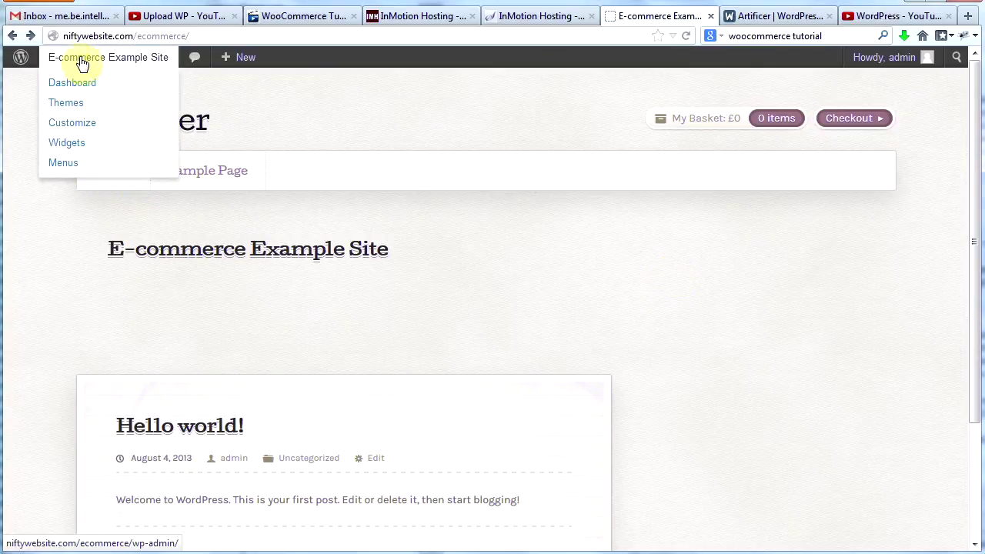
pyautogui.click(79, 85)
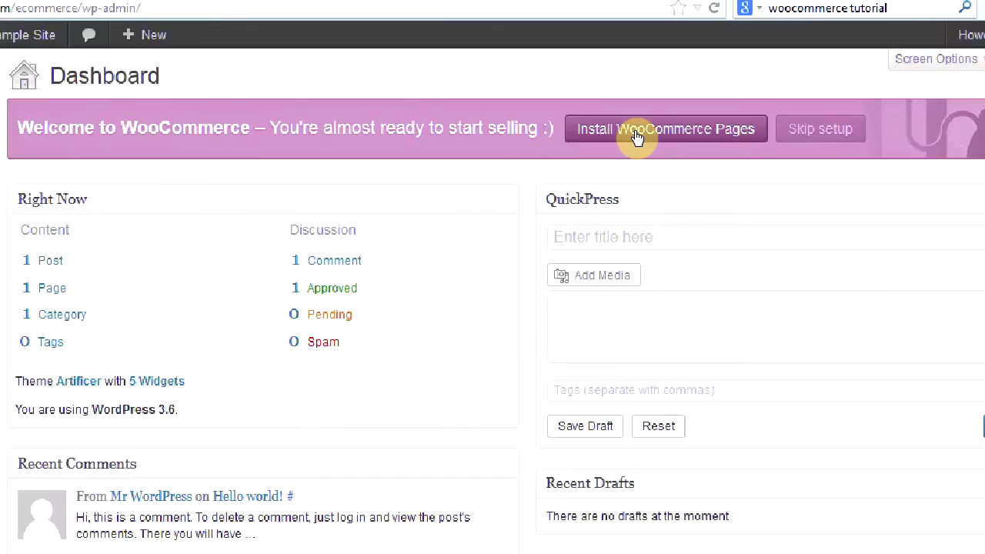
# - Install the WooCommerce store pages from the banner, then switch to the Upload WP YouTube tab
pyautogui.click(622, 137)
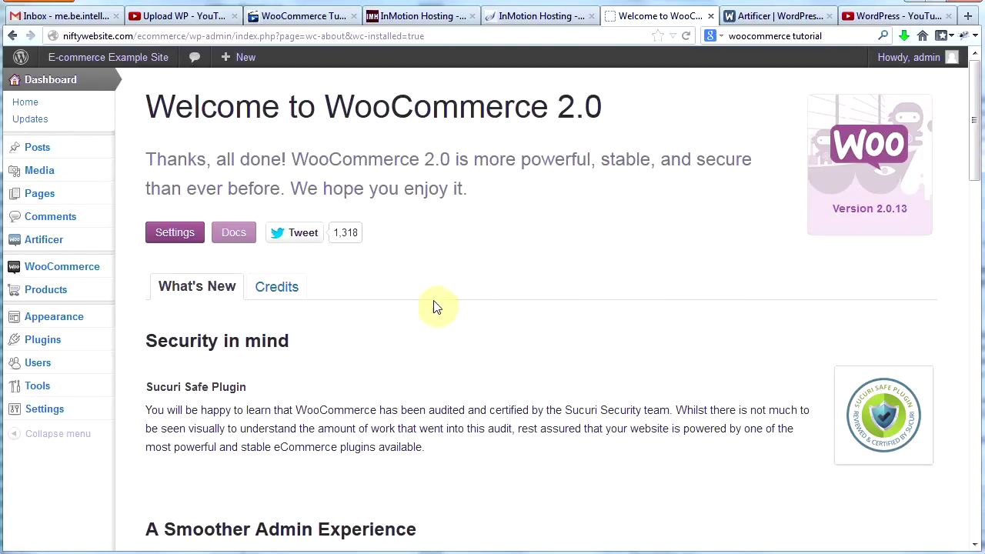
pyautogui.click(182, 17)
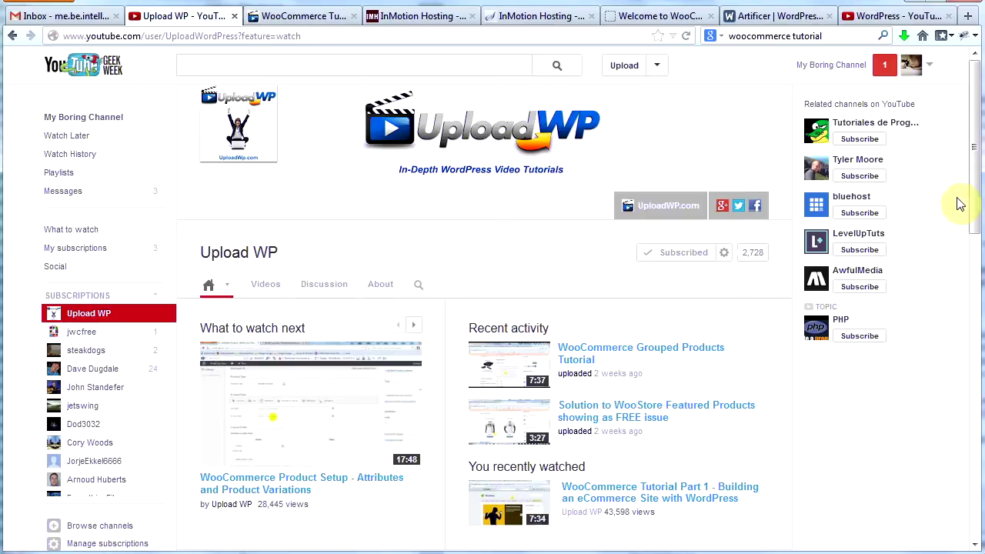
# - Scroll the Upload WP channel page down and back up through its recent uploads
pyautogui.moveTo(978, 193); pyautogui.dragTo(973, 277)
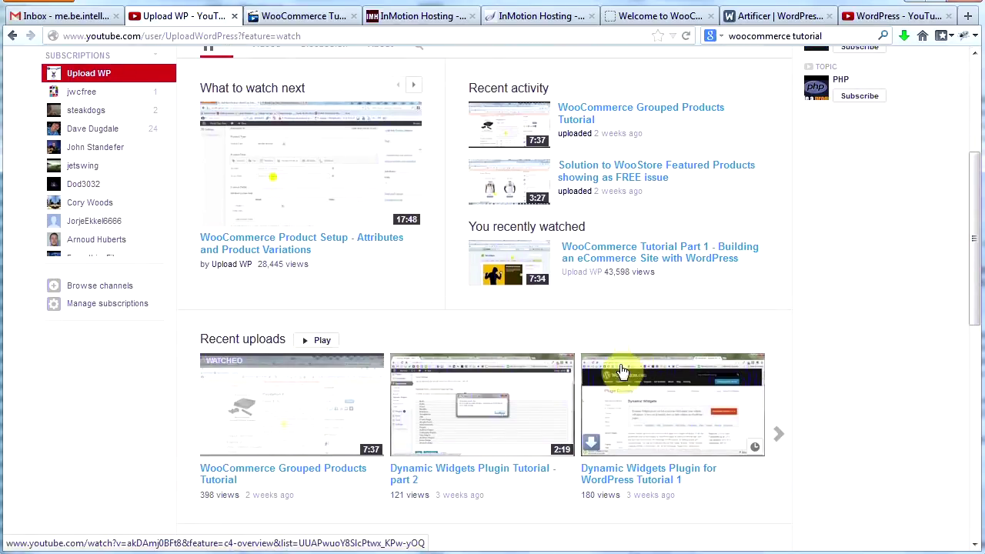
pyautogui.moveTo(973, 327); pyautogui.dragTo(968, 214)
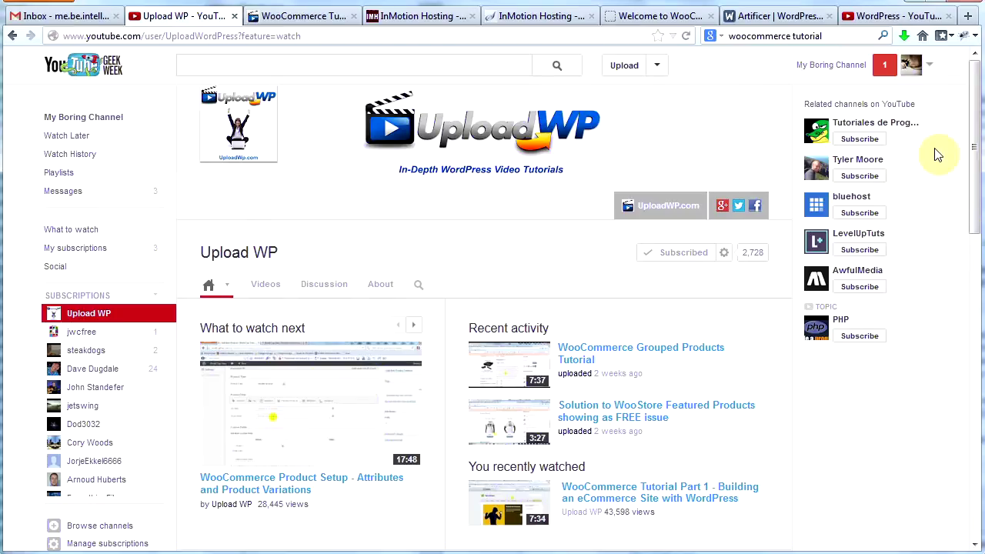
# - Go back to the Welcome to WooCommerce 2.0 page tab
pyautogui.click(660, 16)
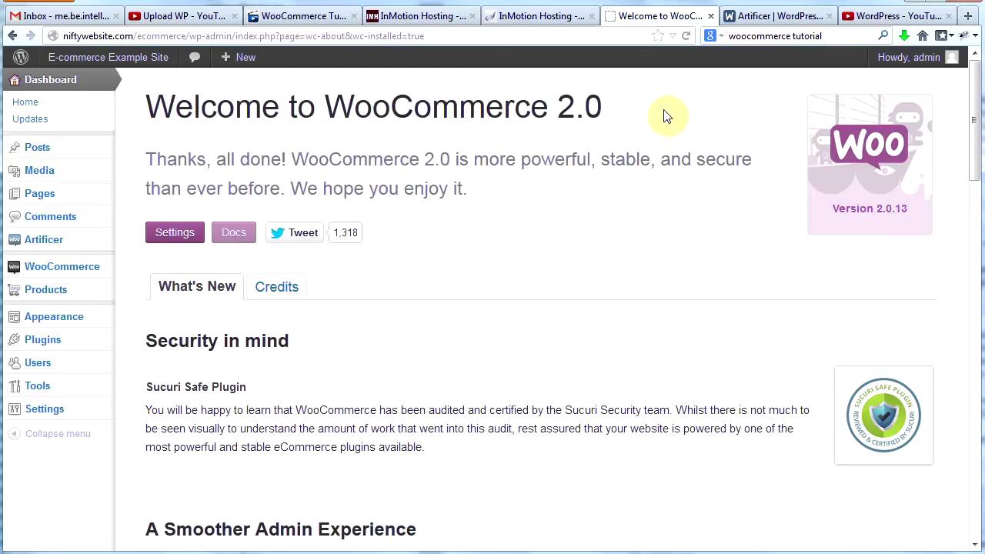